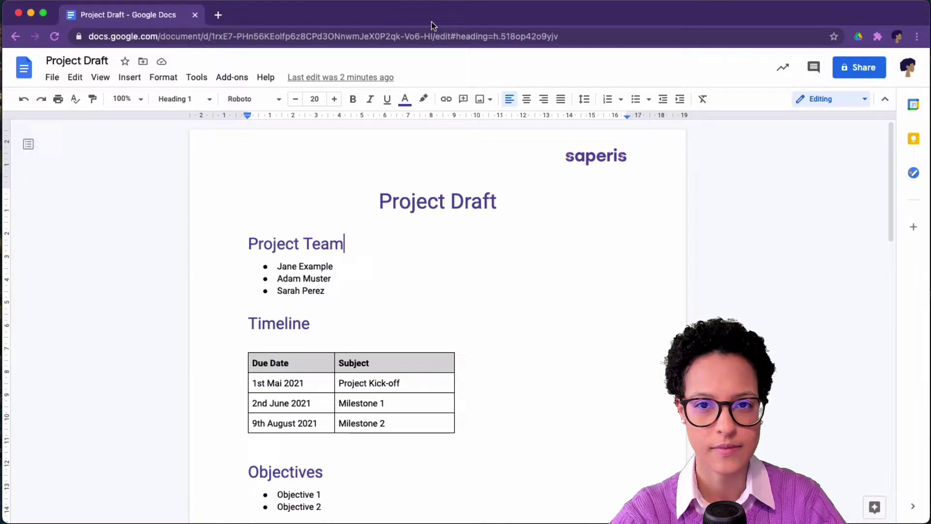
# Share Project Draft with the teammate as Commenter, sending a note asking for their feedback.
pyautogui.click(862, 68)
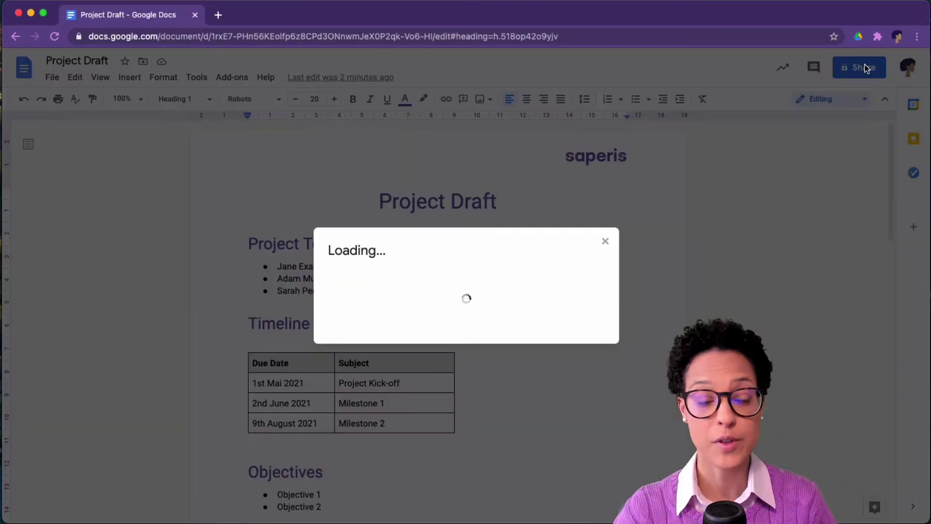
pyautogui.write('adam')
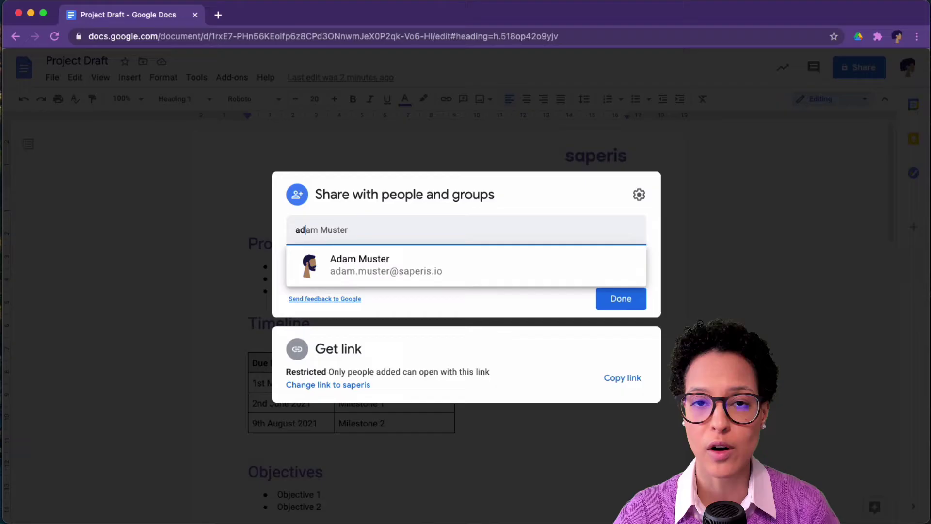
pyautogui.click(421, 271)
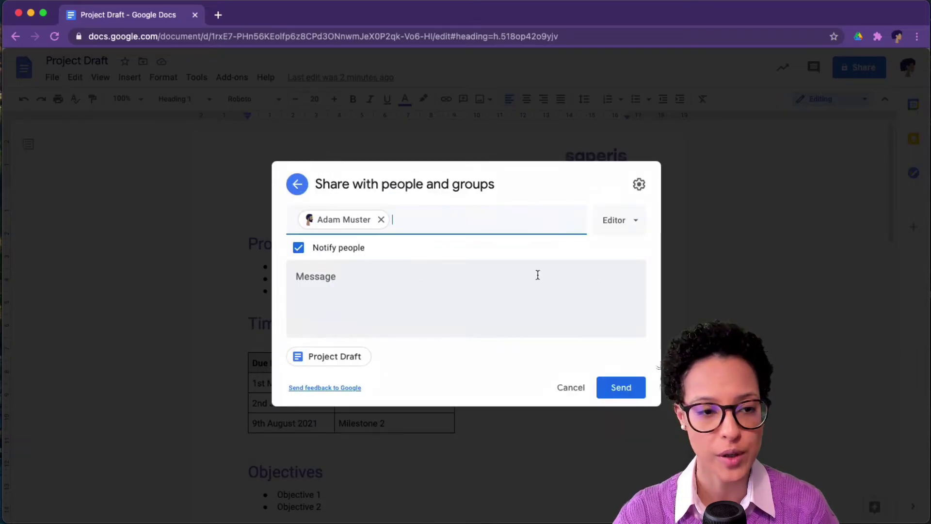
pyautogui.click(637, 222)
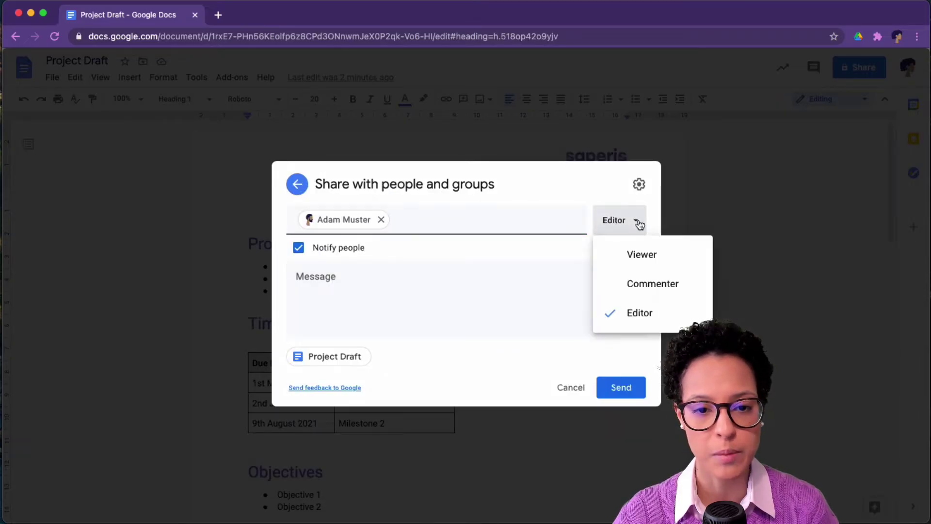
pyautogui.click(649, 286)
pyautogui.click(477, 302)
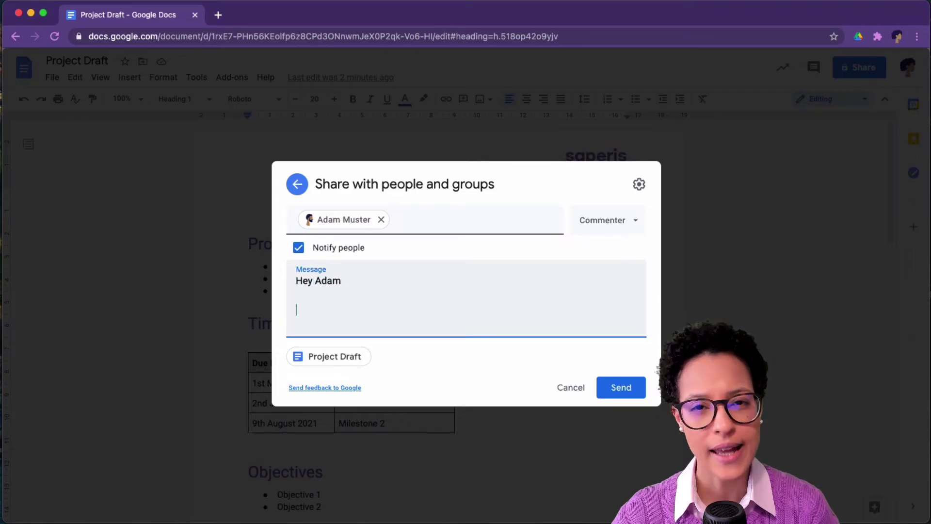
pyautogui.write("I'd like your")
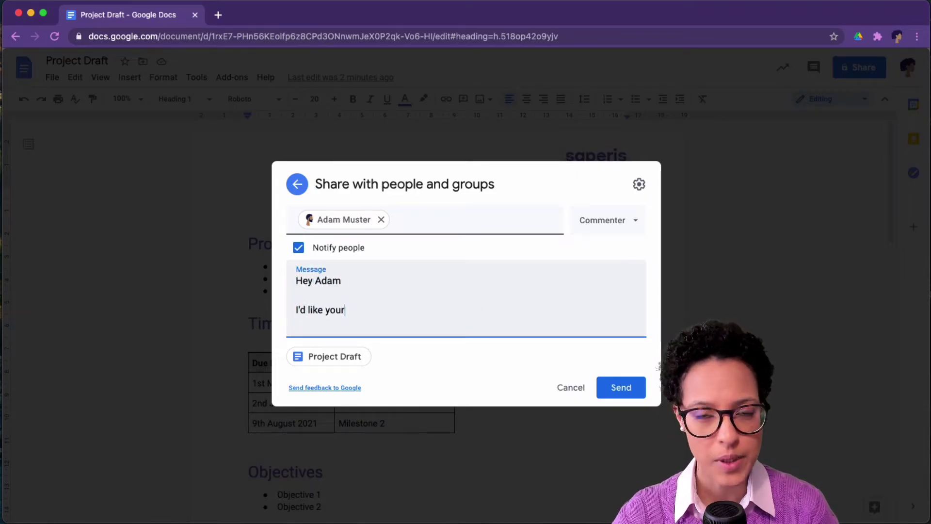
pyautogui.write(' feedback - thanks!')
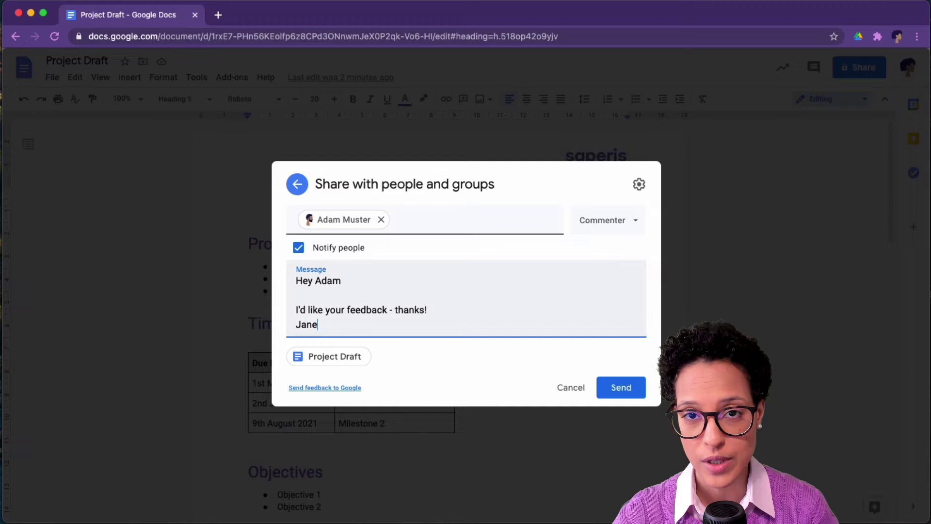
pyautogui.click(626, 388)
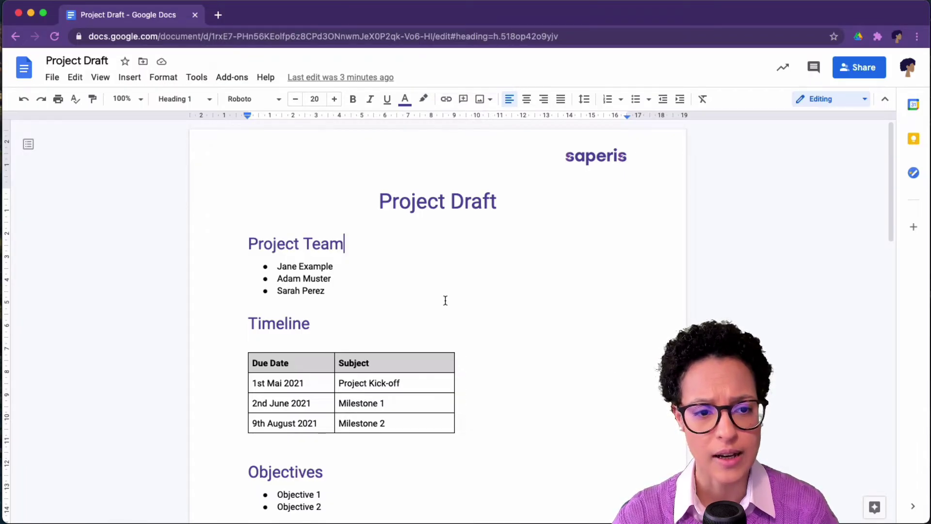
# Comment 'Should we choose a name for the project?' on the title word Draft.
pyautogui.moveTo(498, 200); pyautogui.dragTo(455, 199)
pyautogui.click(687, 197)
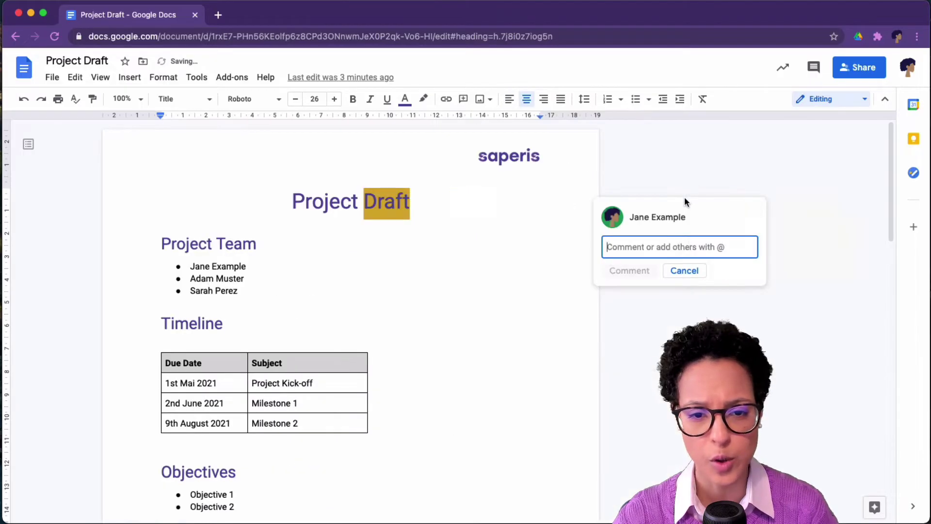
pyautogui.write('Shou')
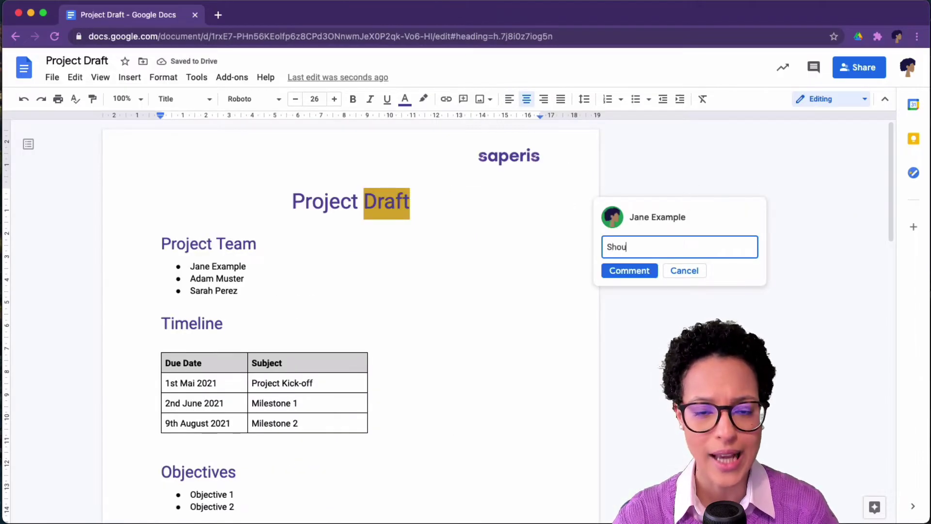
pyautogui.write('ld we choose a nam')
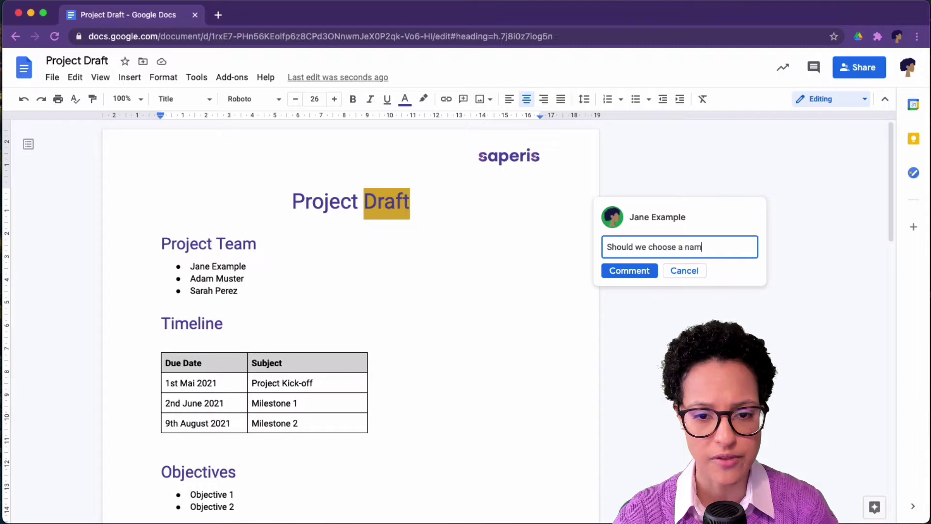
pyautogui.write('e for the project')
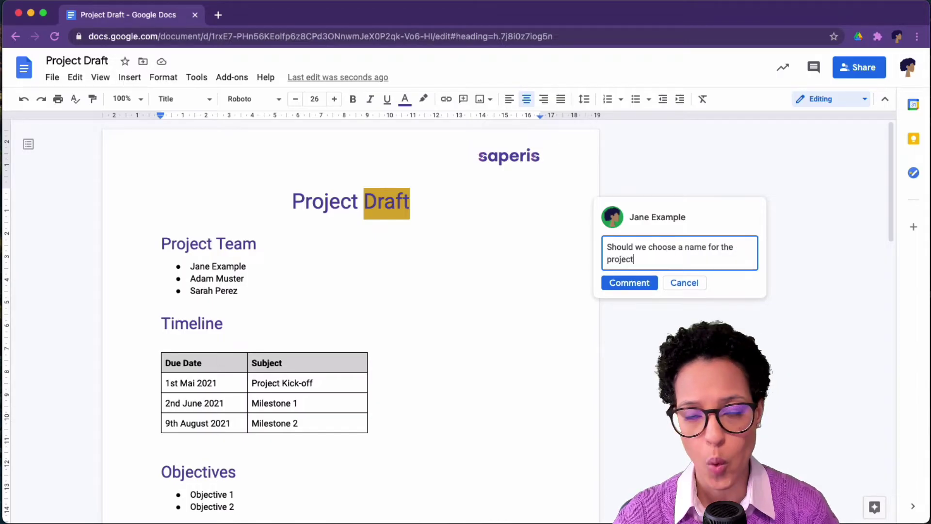
pyautogui.write('?')
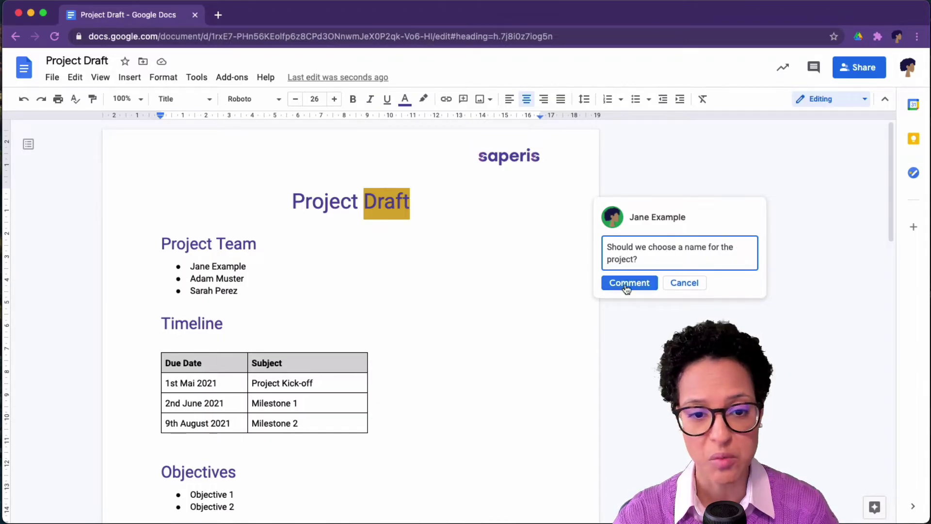
pyautogui.click(627, 283)
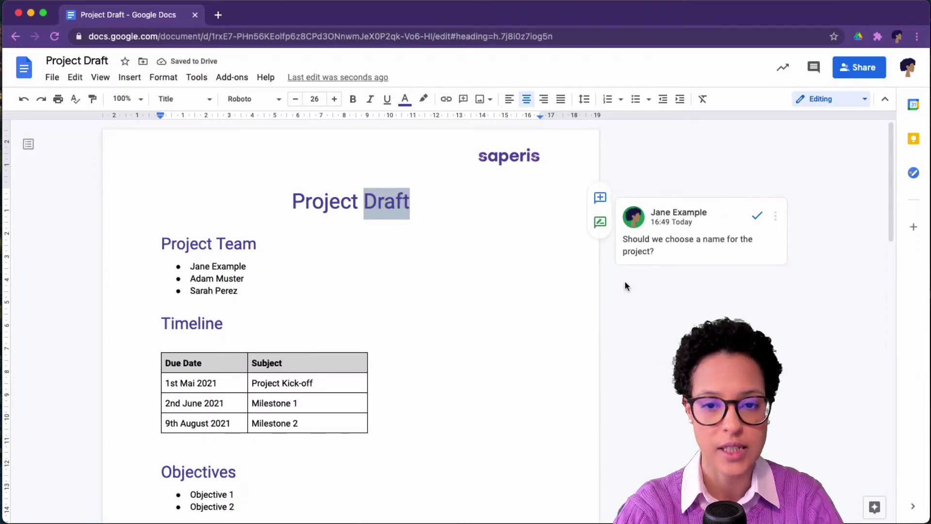
# Edit that comment to add 'Or should we leave it like this?'.
pyautogui.click(775, 216)
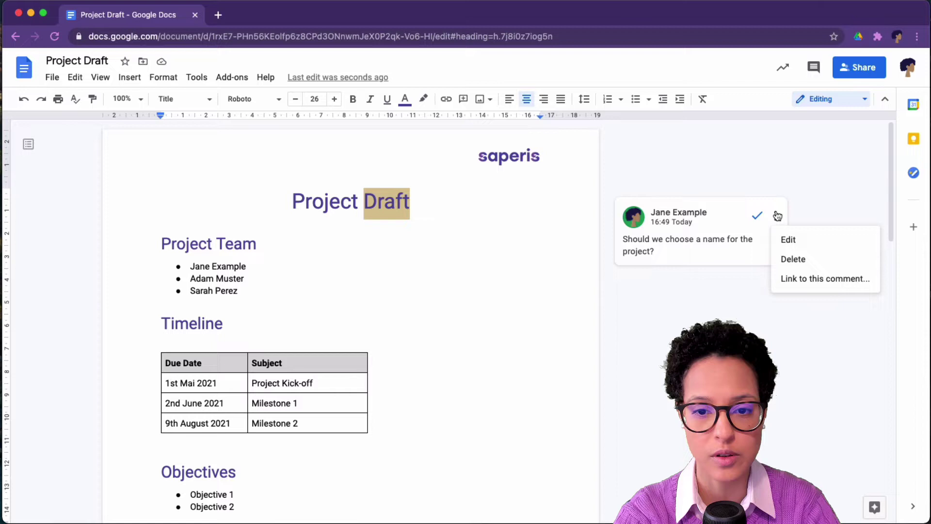
pyautogui.click(787, 240)
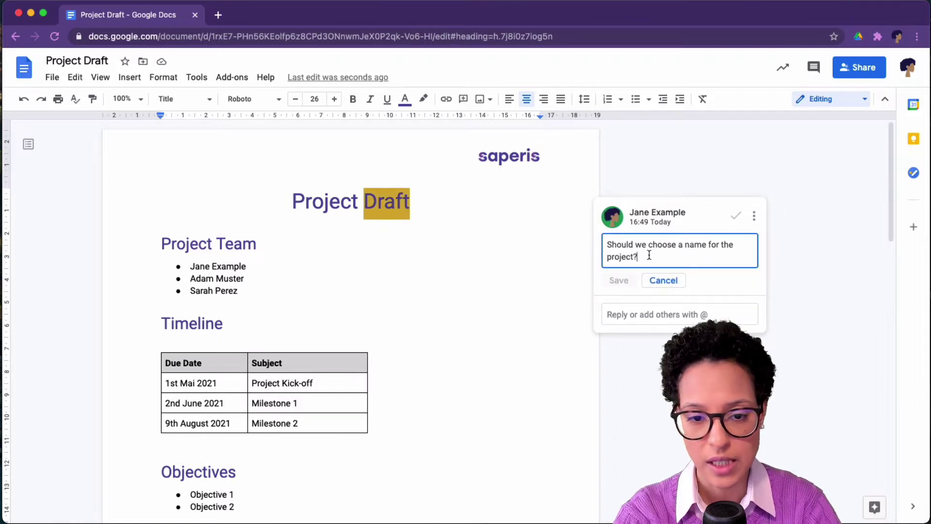
pyautogui.write('Or should we le')
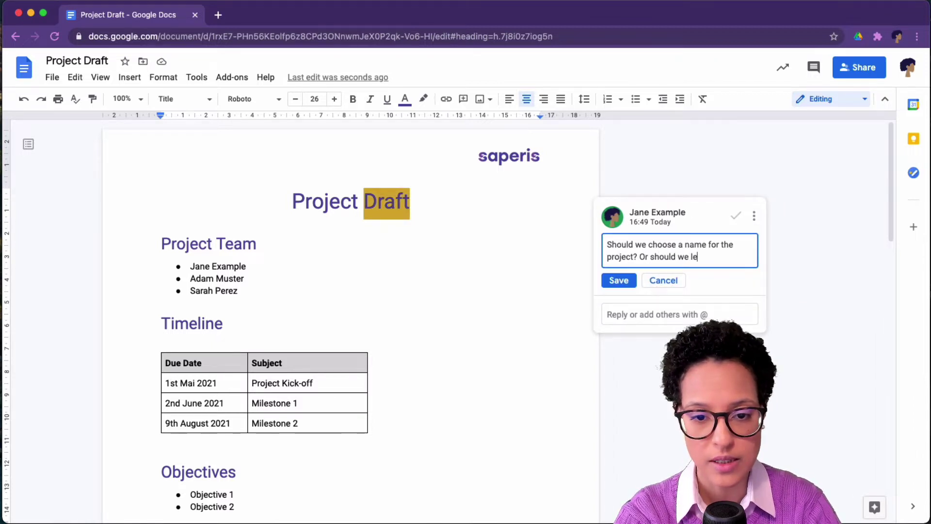
pyautogui.write('ave it like')
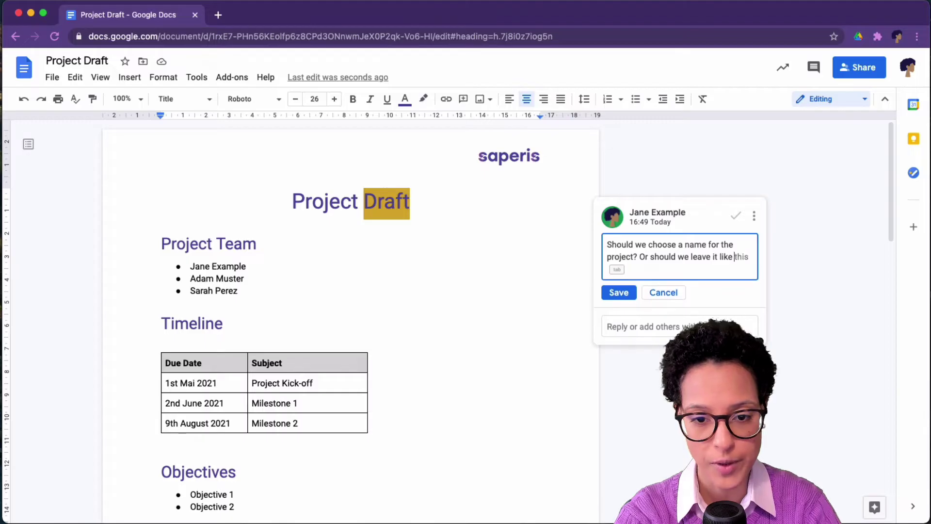
pyautogui.press('Tab')
pyautogui.write('?')
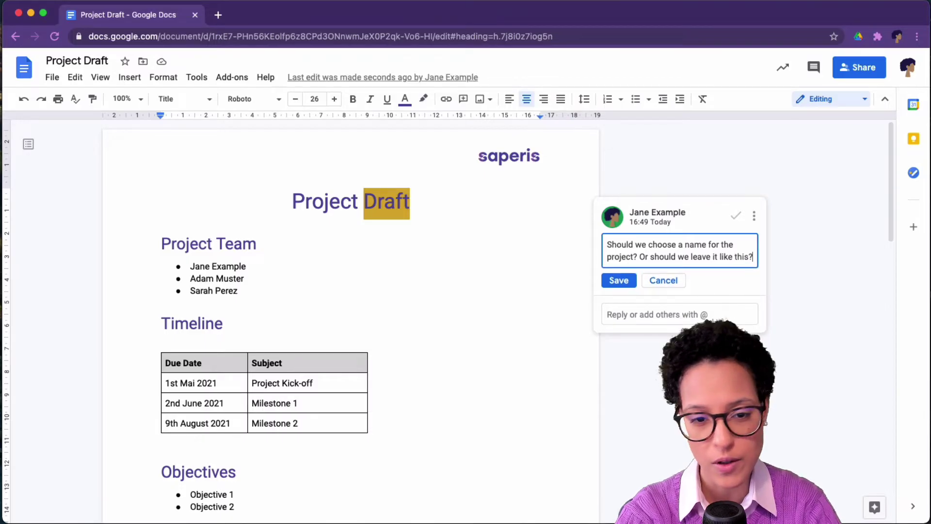
pyautogui.click(621, 283)
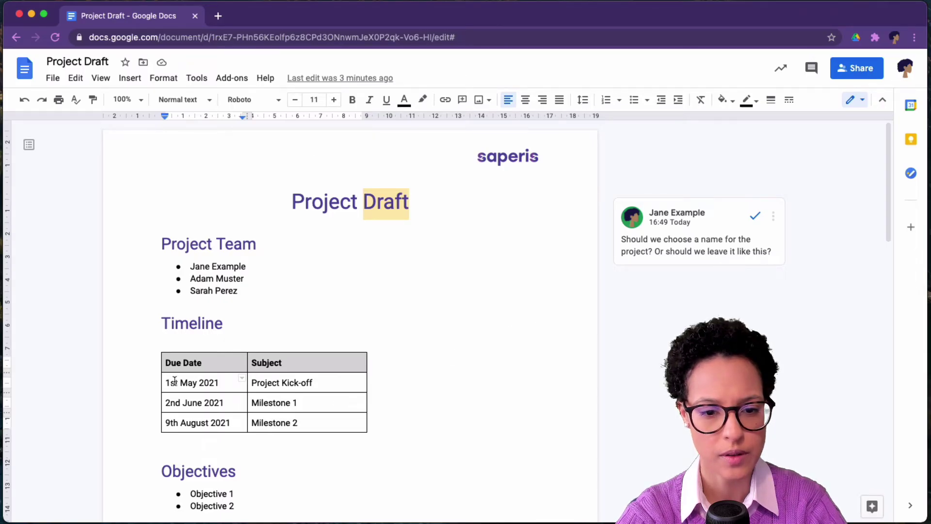
pyautogui.moveTo(165, 383); pyautogui.dragTo(220, 383)
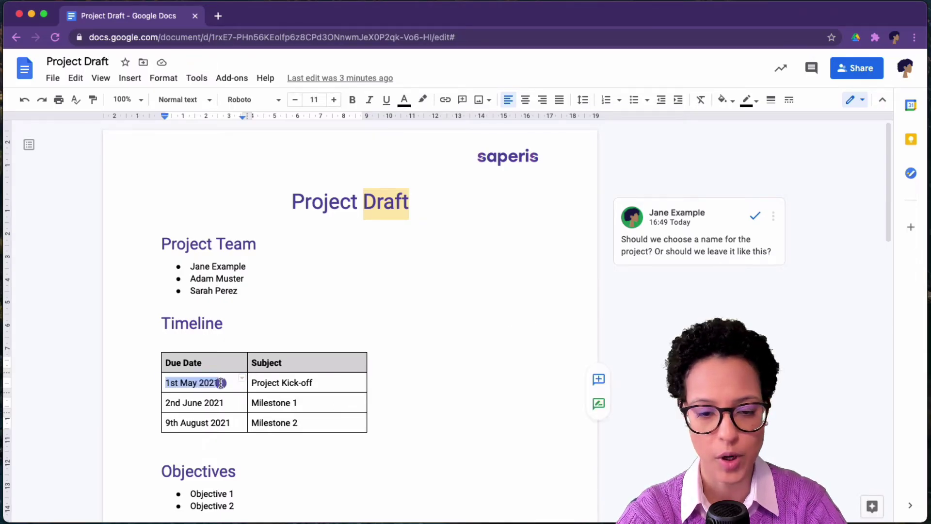
pyautogui.click(599, 379)
pyautogui.write('Ad')
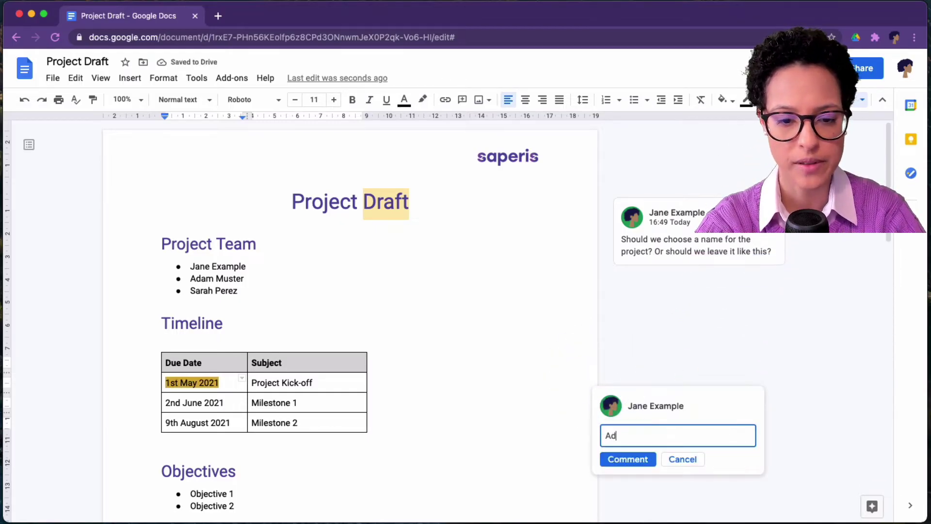
pyautogui.write('am please ch')
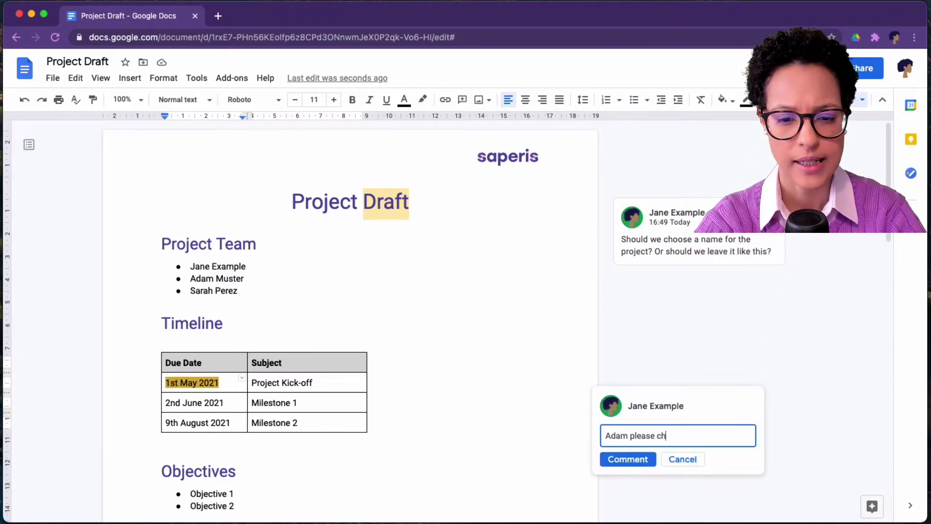
pyautogui.write('eck your avail')
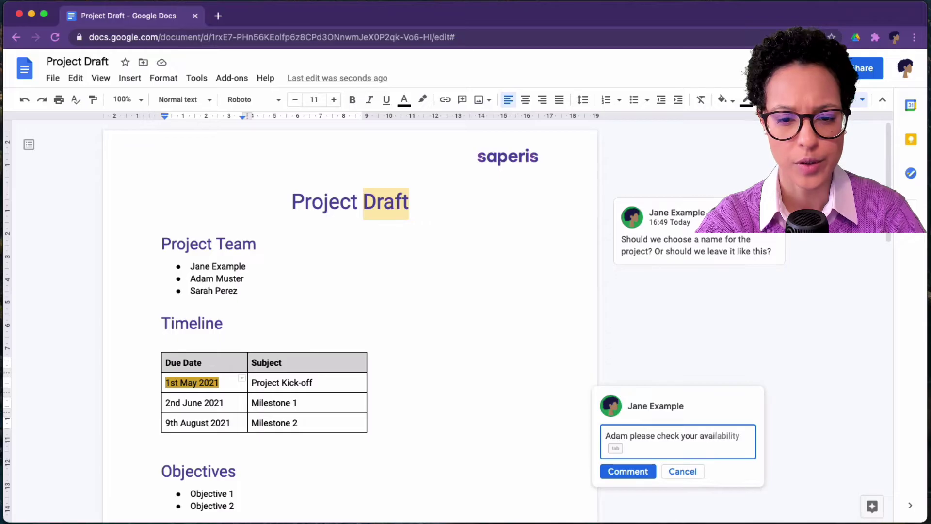
pyautogui.write('ability @a')
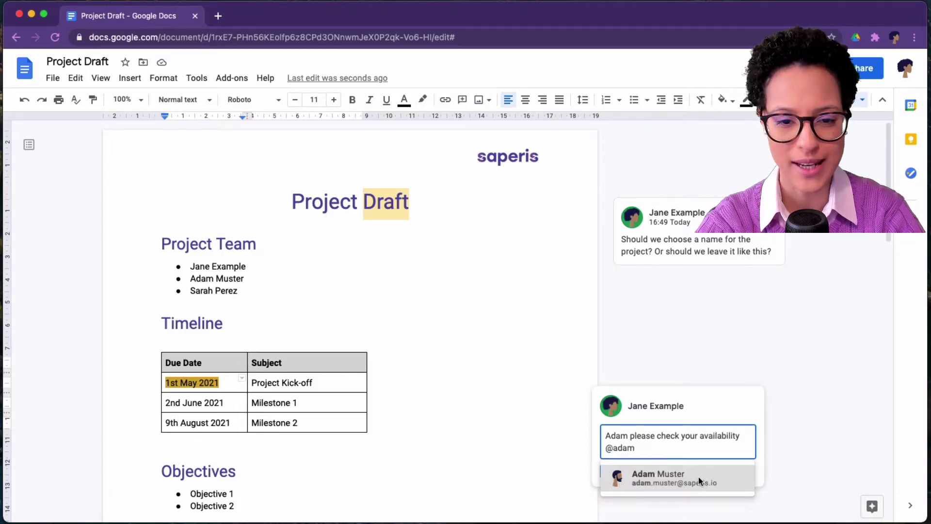
pyautogui.write('dam')
pyautogui.click(698, 476)
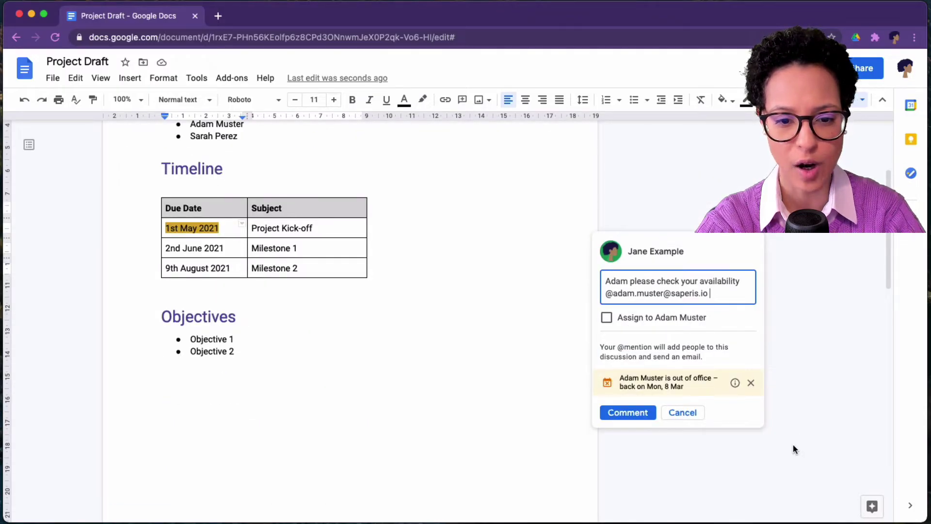
pyautogui.click(607, 319)
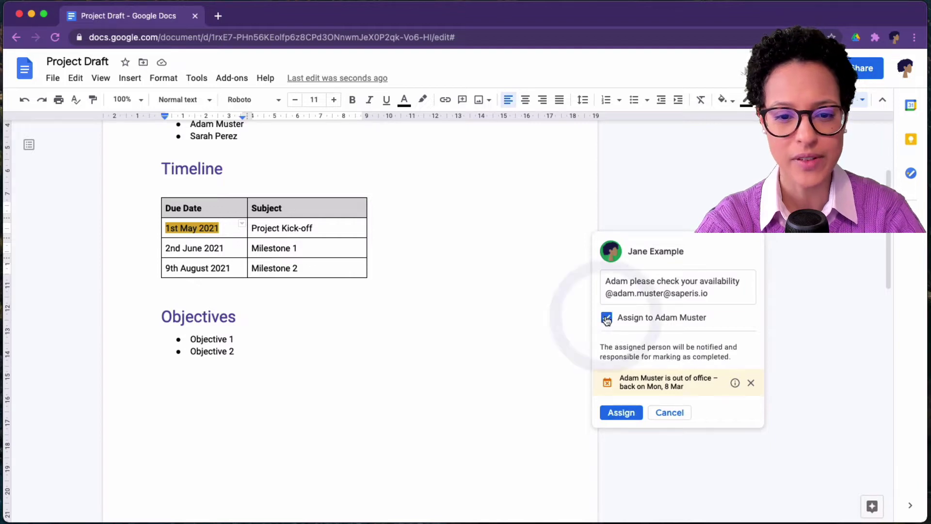
pyautogui.click(633, 415)
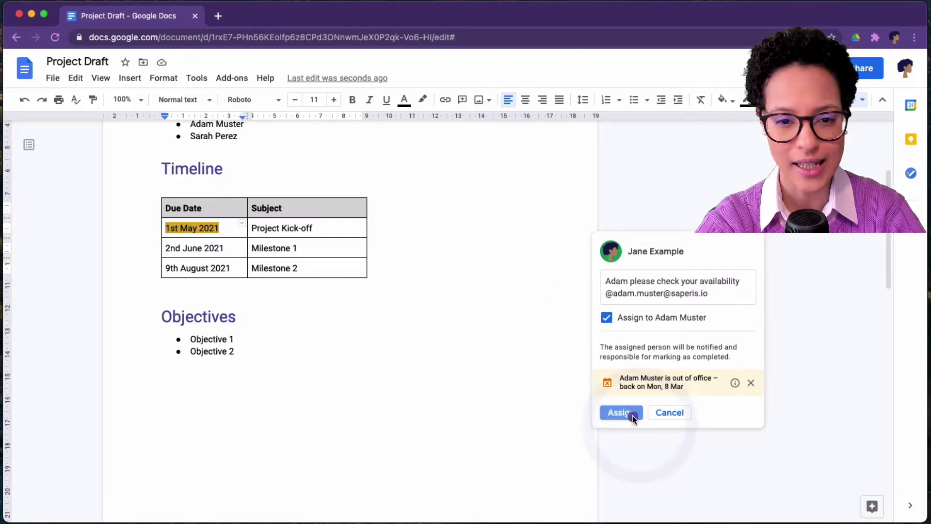
pyautogui.rightClick(224, 311)
pyautogui.click(280, 410)
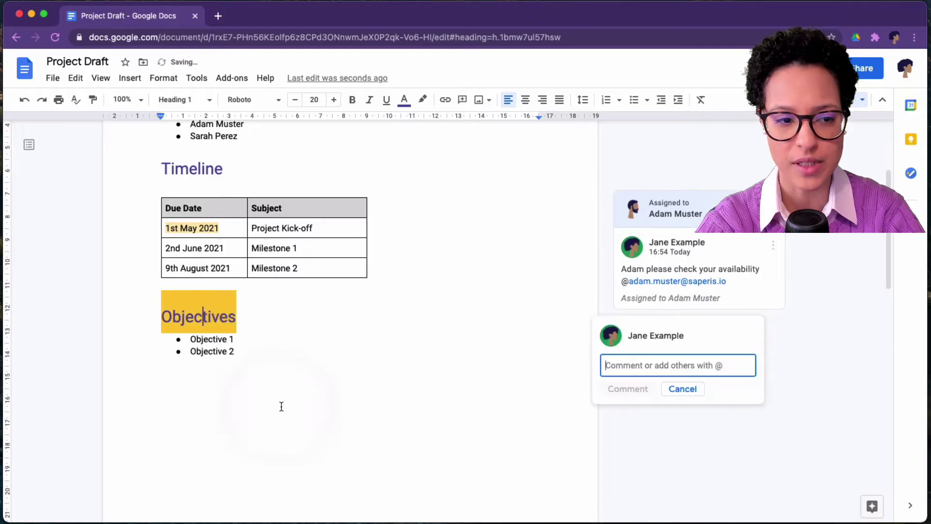
pyautogui.write('Please add')
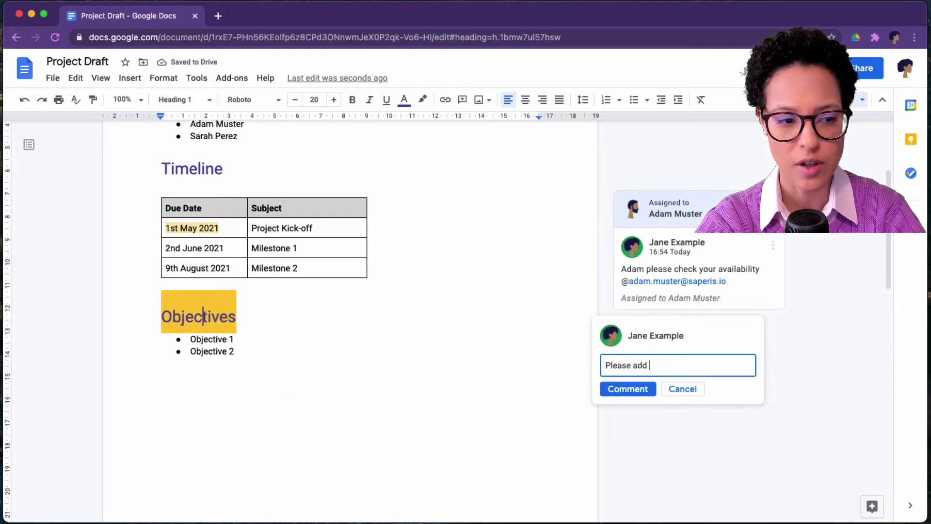
pyautogui.write(' your objectives')
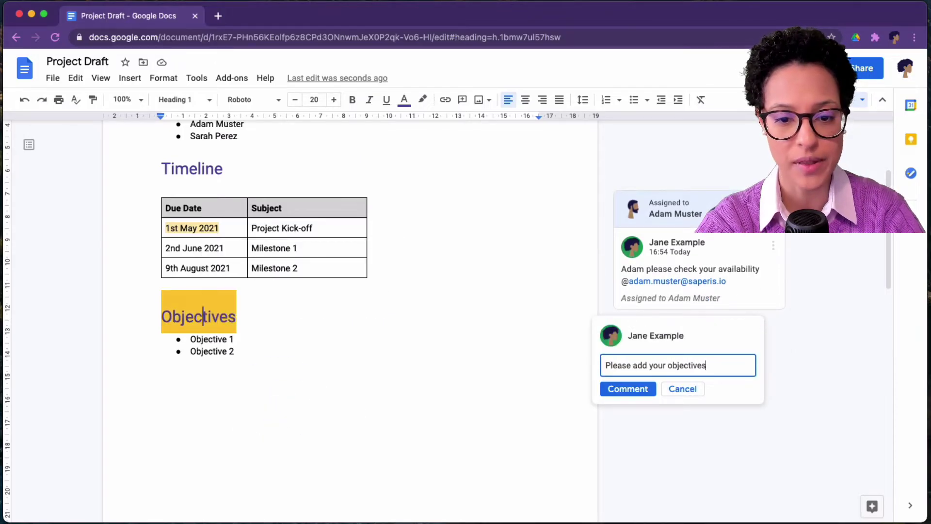
pyautogui.write(' @')
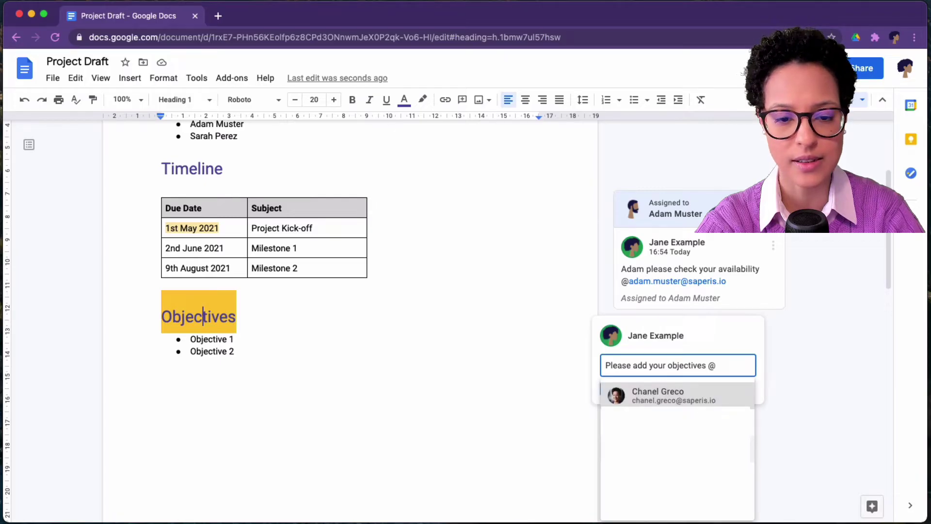
pyautogui.write('chanel')
pyautogui.click(691, 401)
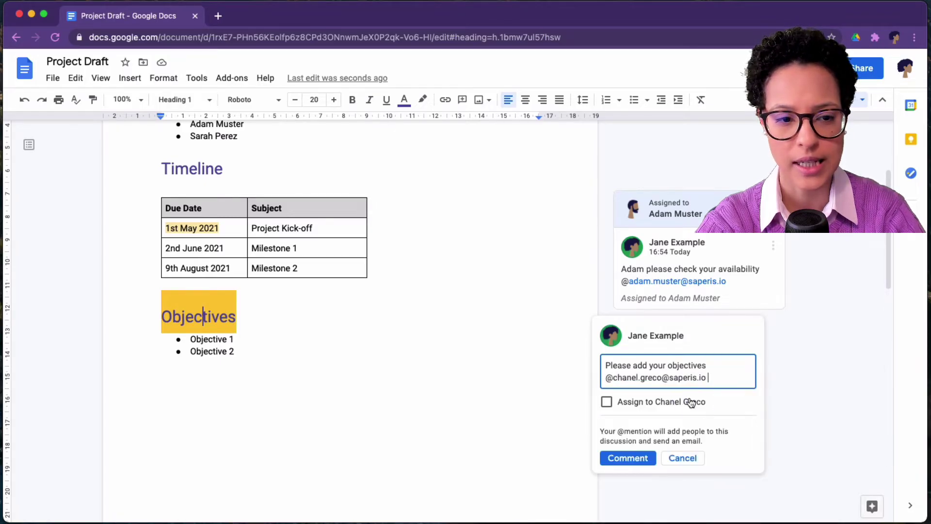
pyautogui.click(624, 457)
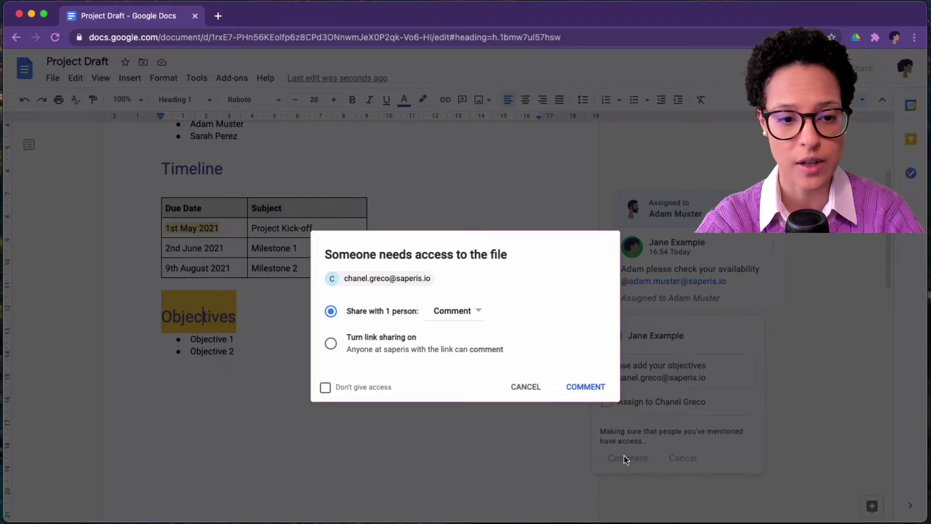
pyautogui.click(473, 311)
pyautogui.click(473, 338)
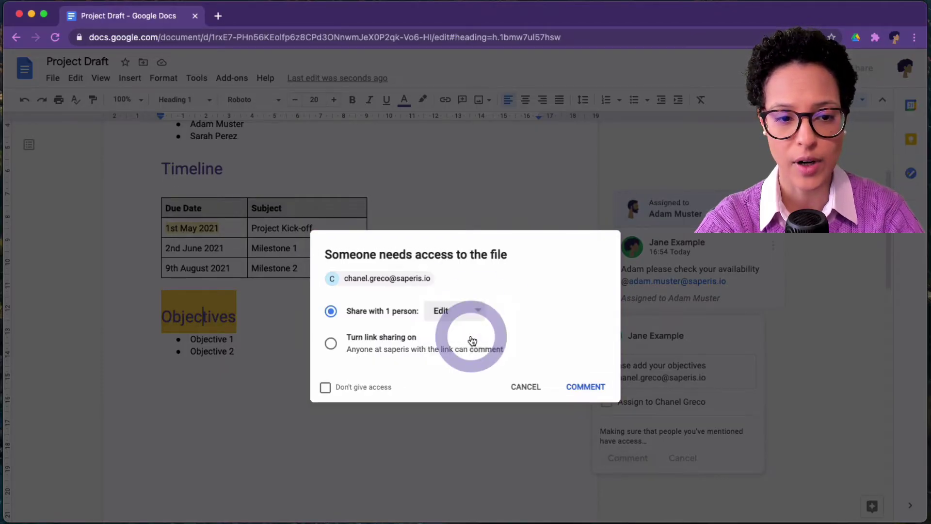
pyautogui.click(597, 390)
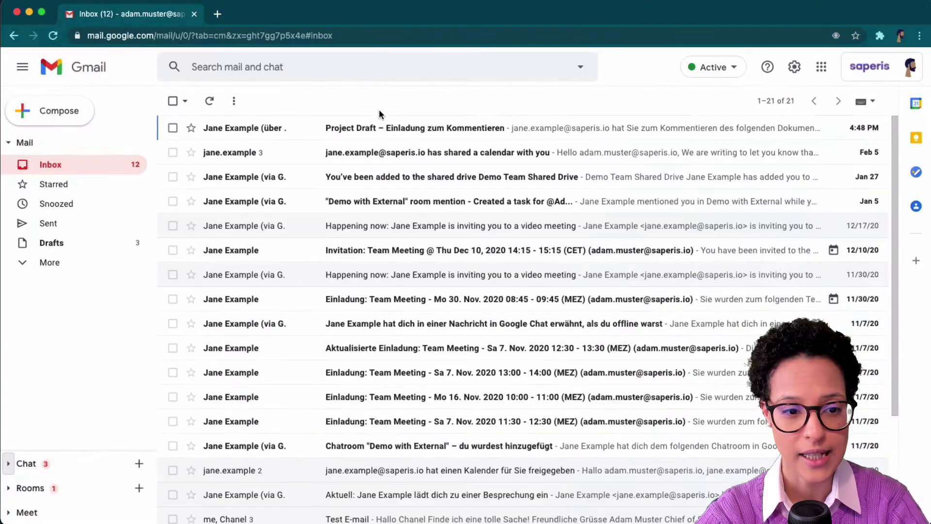
# Look over the Project Draft invitation email, then return to the inbox.
pyautogui.click(381, 131)
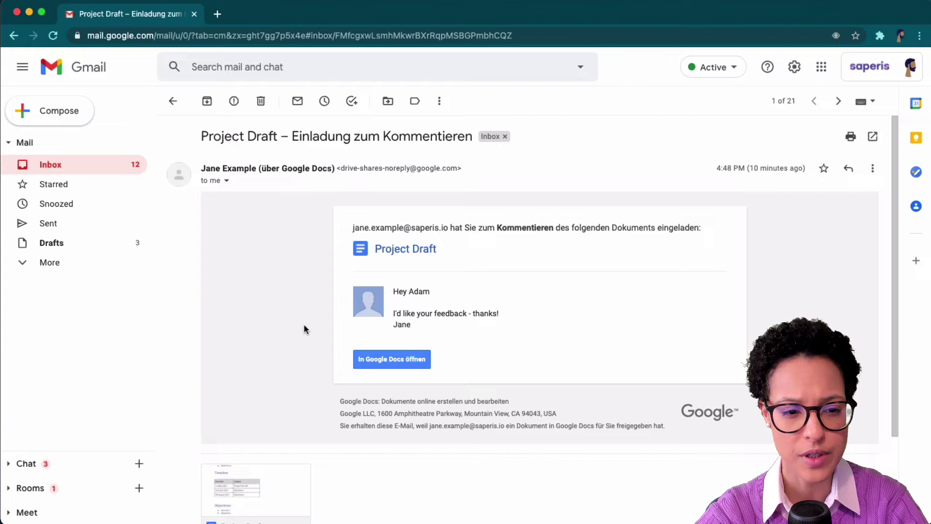
pyautogui.scroll(-3, 340, 480)
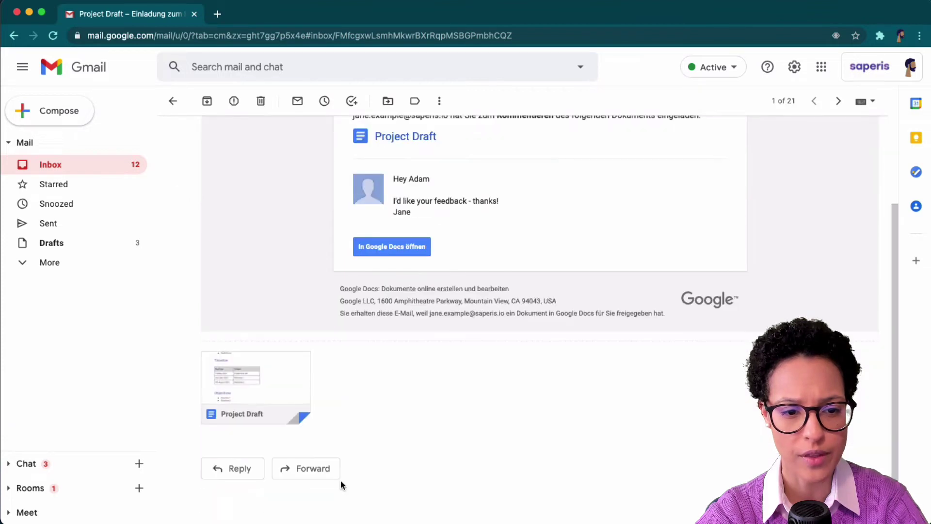
pyautogui.scroll(3, 340, 480)
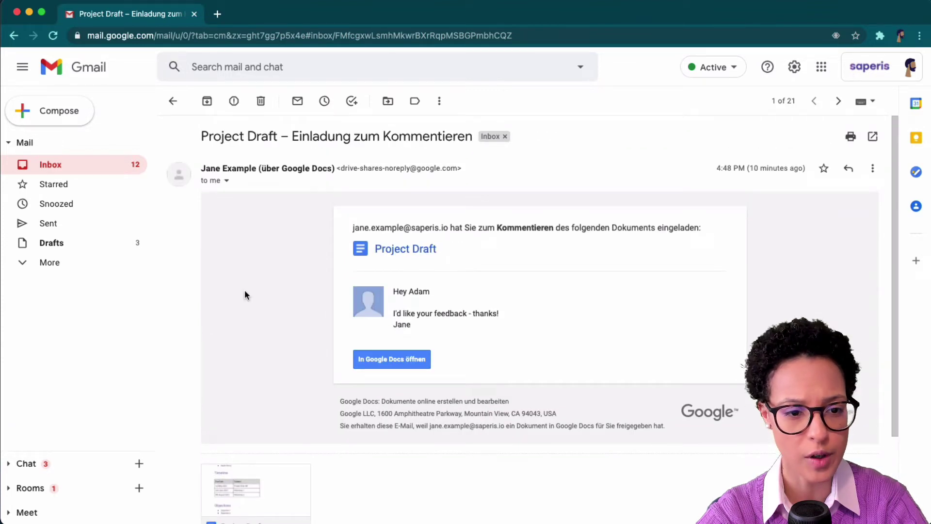
pyautogui.click(171, 102)
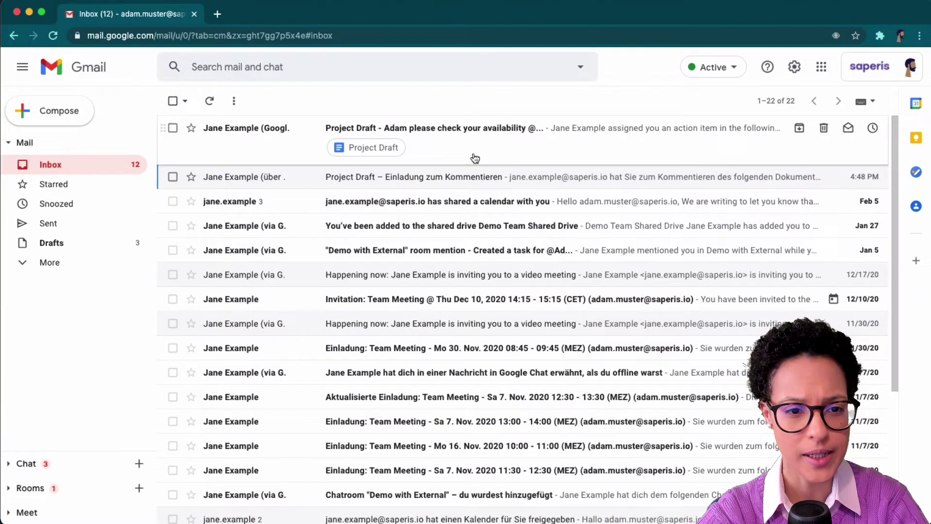
# Open and read the newest Project Draft email about the availability action item.
pyautogui.click(456, 149)
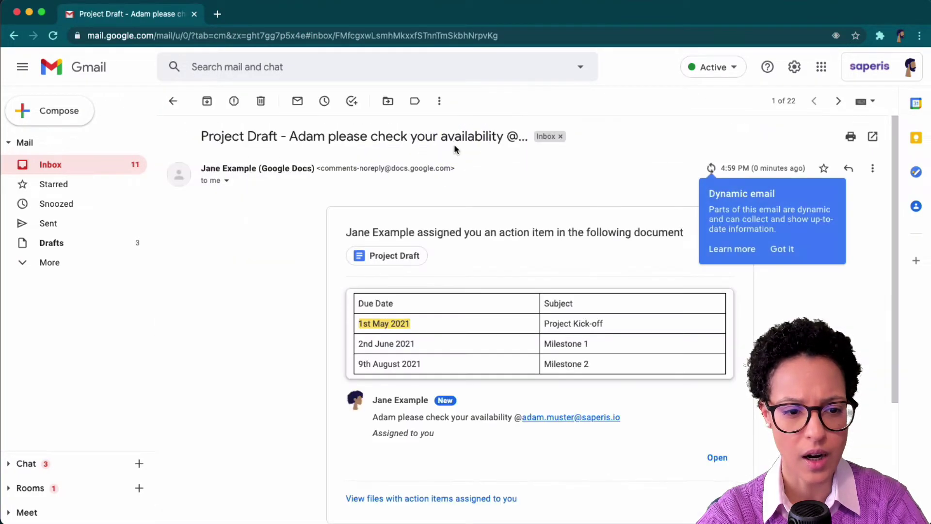
pyautogui.scroll(-5, 277, 360)
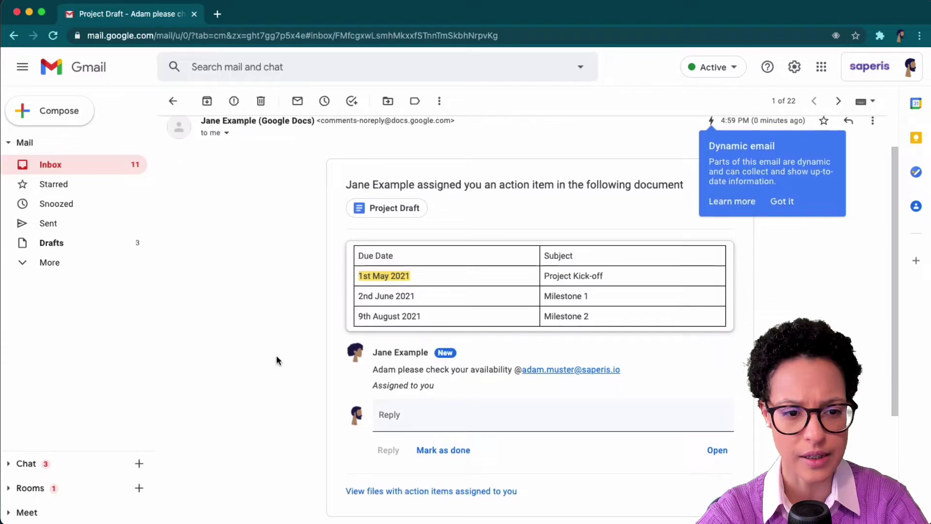
pyautogui.scroll(-3, 277, 360)
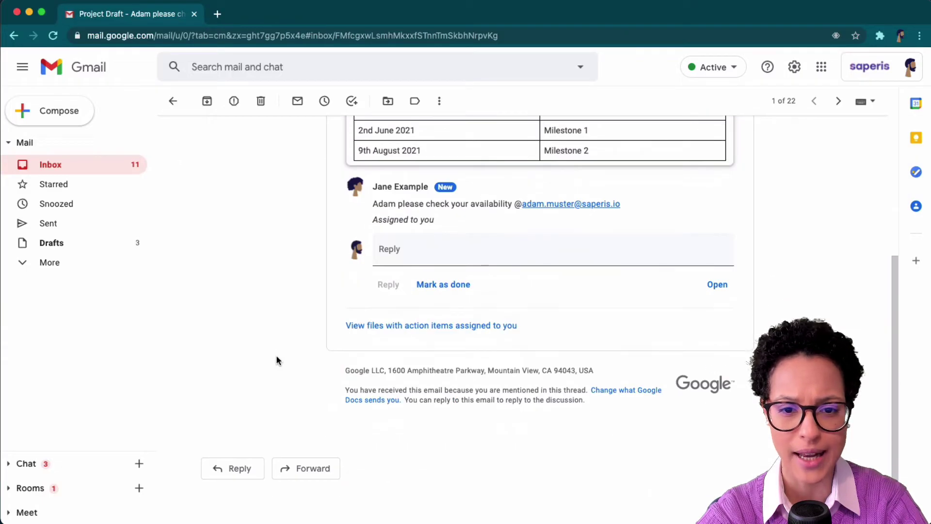
pyautogui.scroll(8, 277, 359)
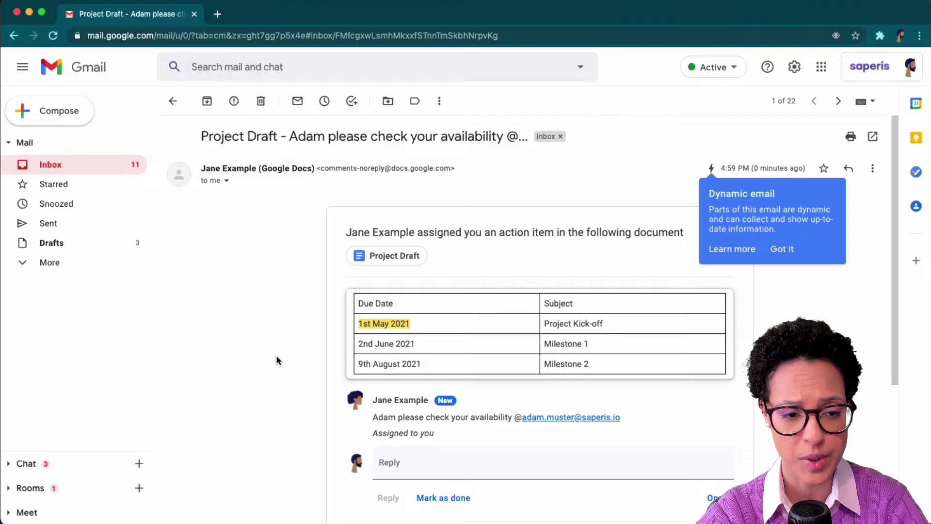
# Open Project Draft from the email, keeping the editing mode on Suggesting.
pyautogui.click(392, 256)
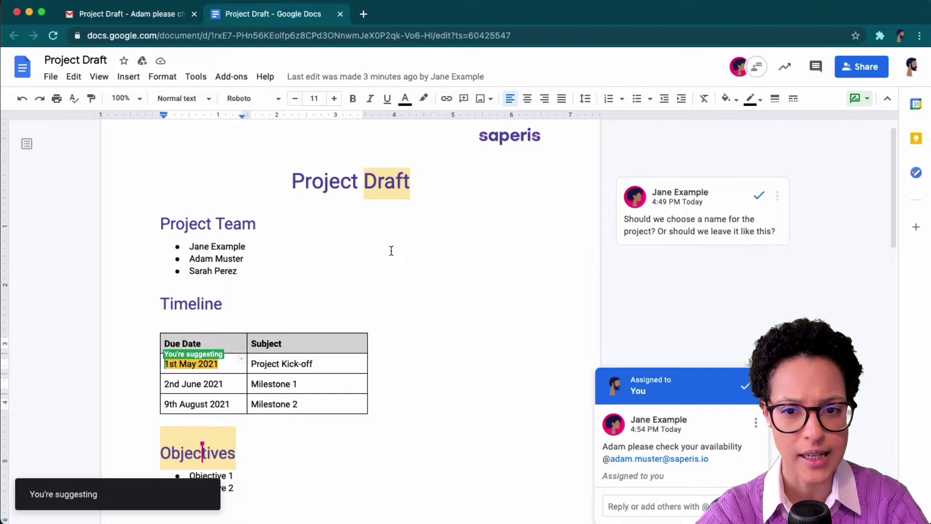
pyautogui.click(869, 100)
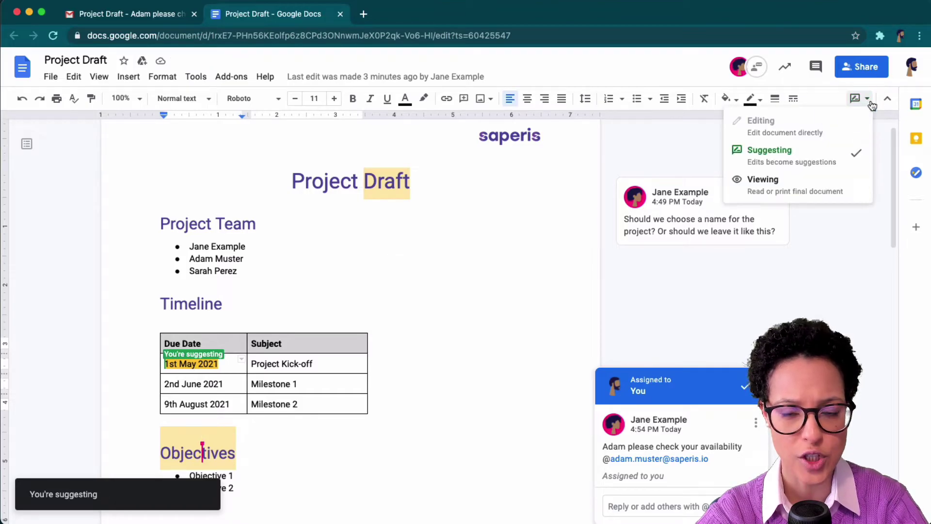
pyautogui.click(872, 104)
pyautogui.scroll(-3, 817, 358)
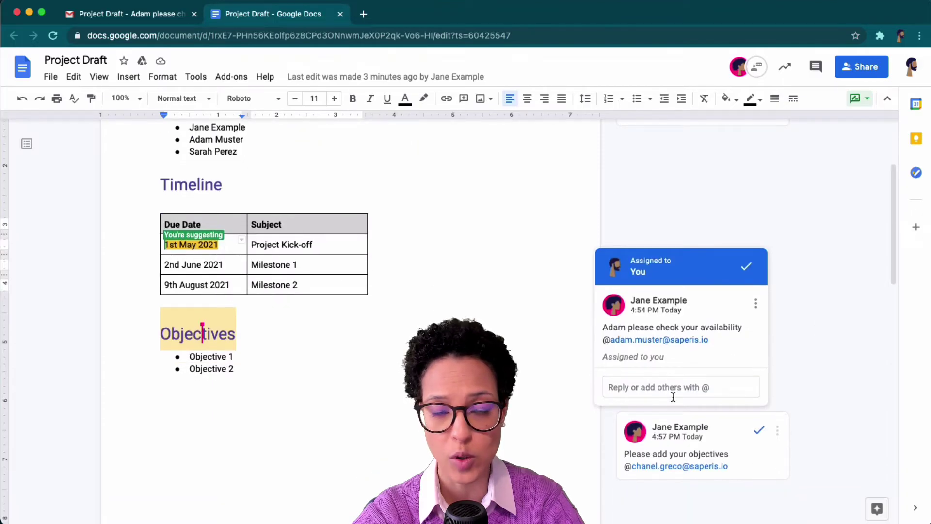
# Reply 'I'll be there! :-)' to the availability task and mark it done.
pyautogui.click(654, 387)
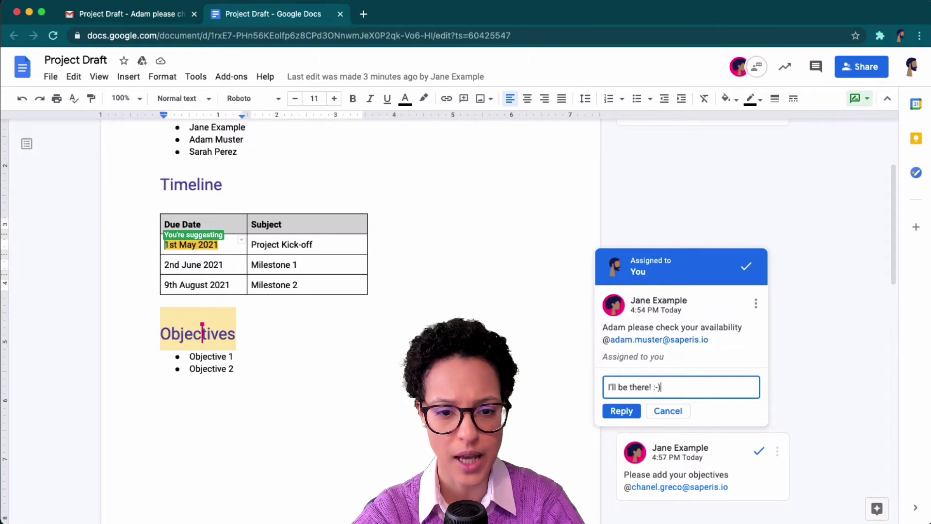
pyautogui.click(621, 412)
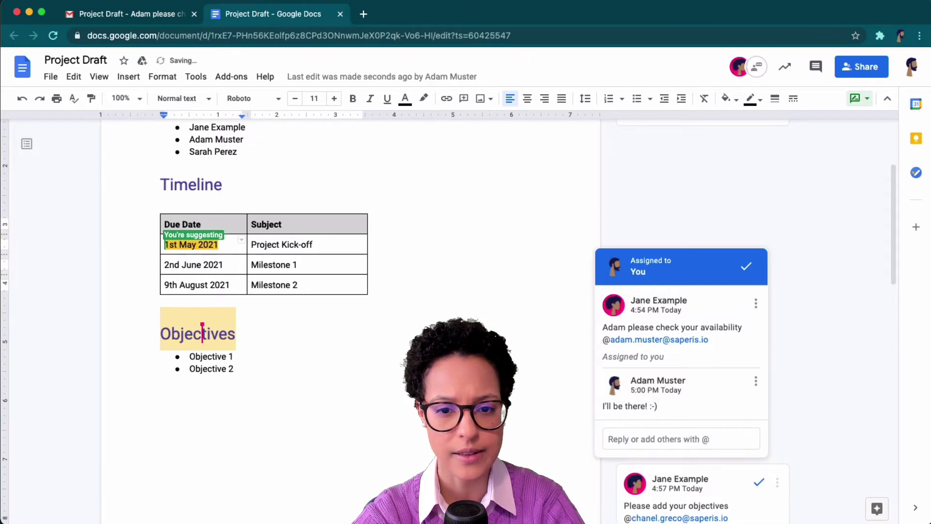
pyautogui.click(747, 268)
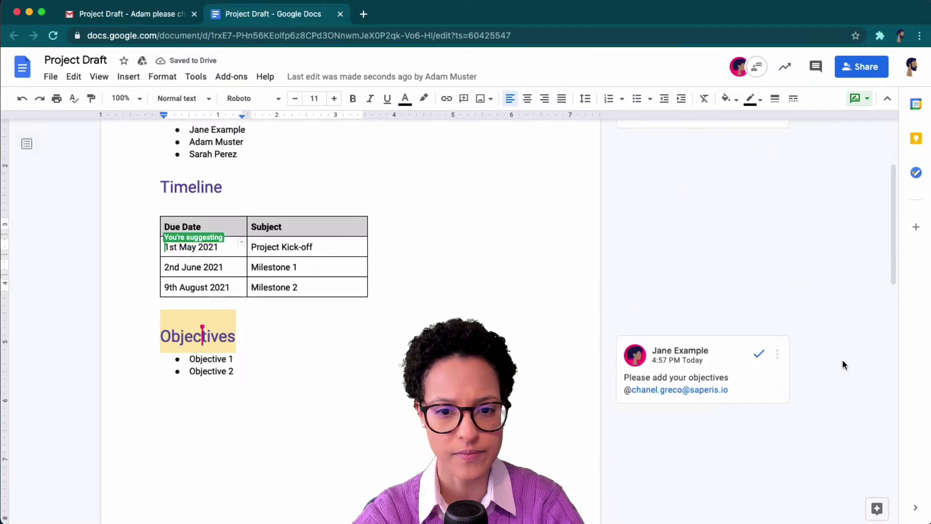
pyautogui.scroll(3, 843, 365)
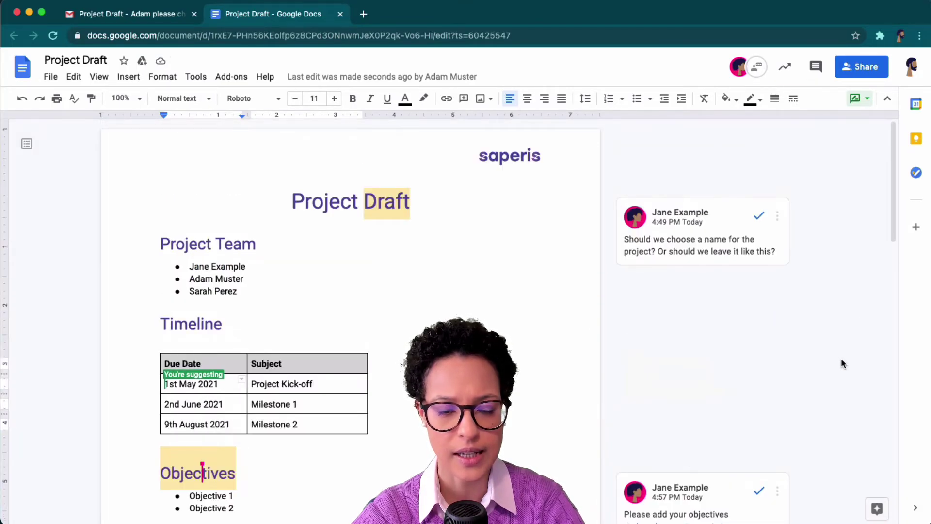
# Reply 'How about "Project XYZ!"' on the project-naming question thread.
pyautogui.click(714, 252)
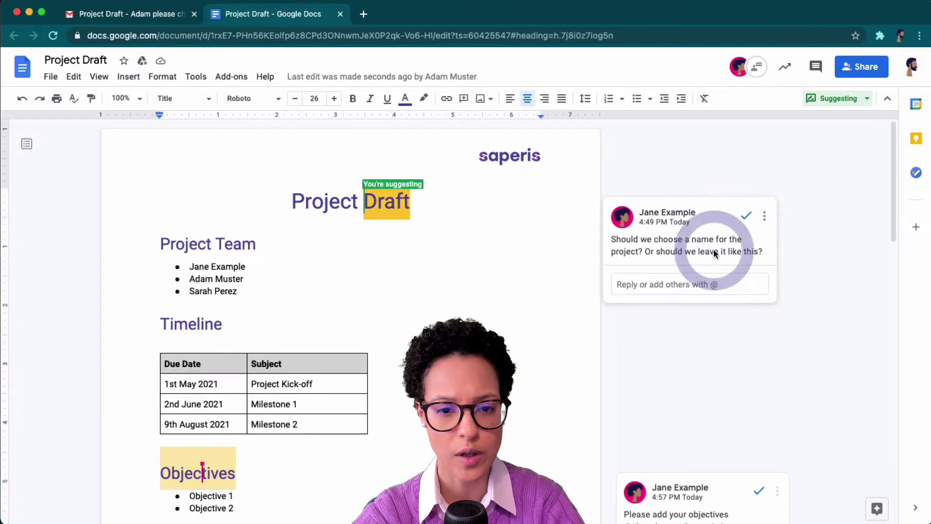
pyautogui.click(702, 283)
pyautogui.write('How about "Project XYZ!')
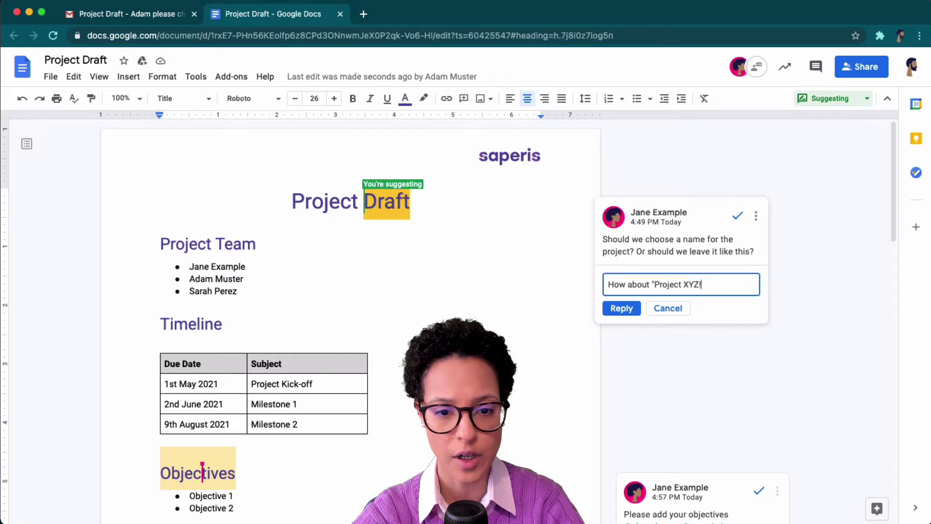
pyautogui.click(621, 308)
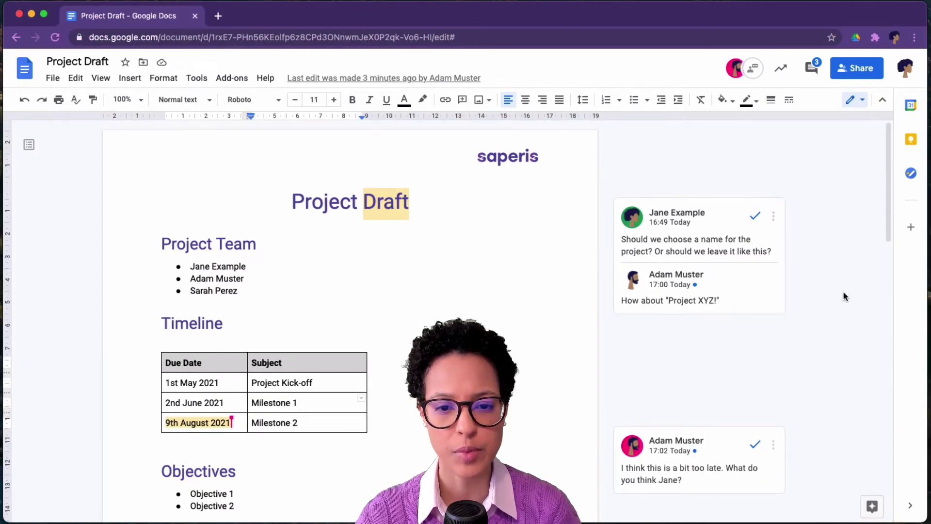
# Open the Comments history and scroll through it, including resolved Objectives and 1st May 2021 threads.
pyautogui.scroll(-4, 843, 296)
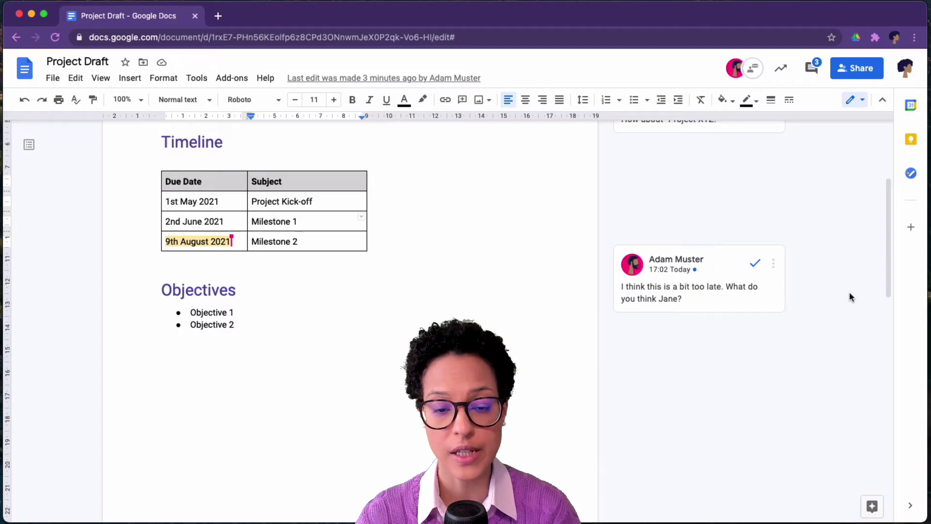
pyautogui.scroll(1, 849, 295)
pyautogui.scroll(4, 849, 296)
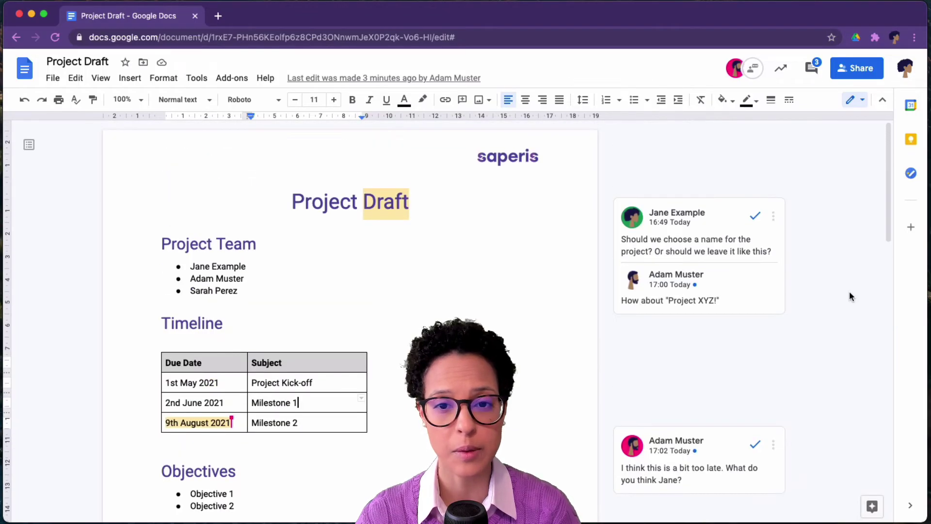
pyautogui.click(811, 68)
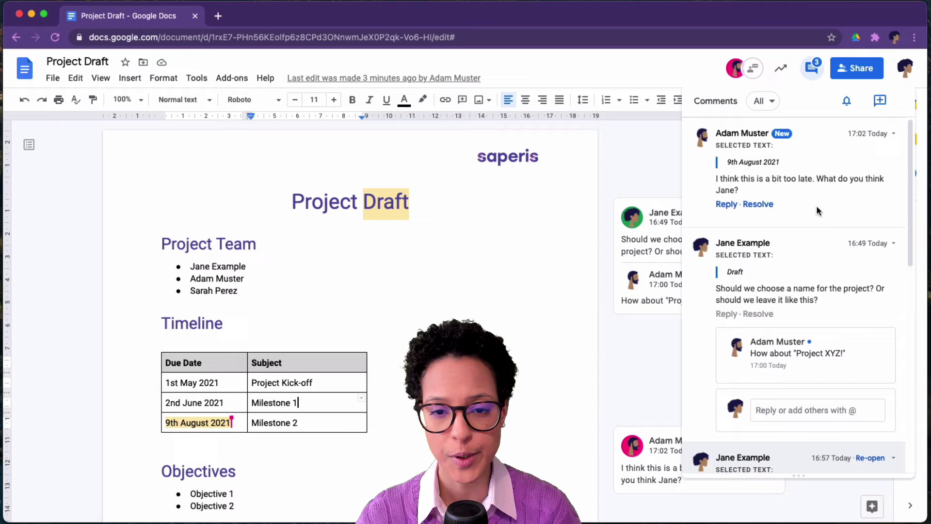
pyautogui.scroll(-3, 818, 211)
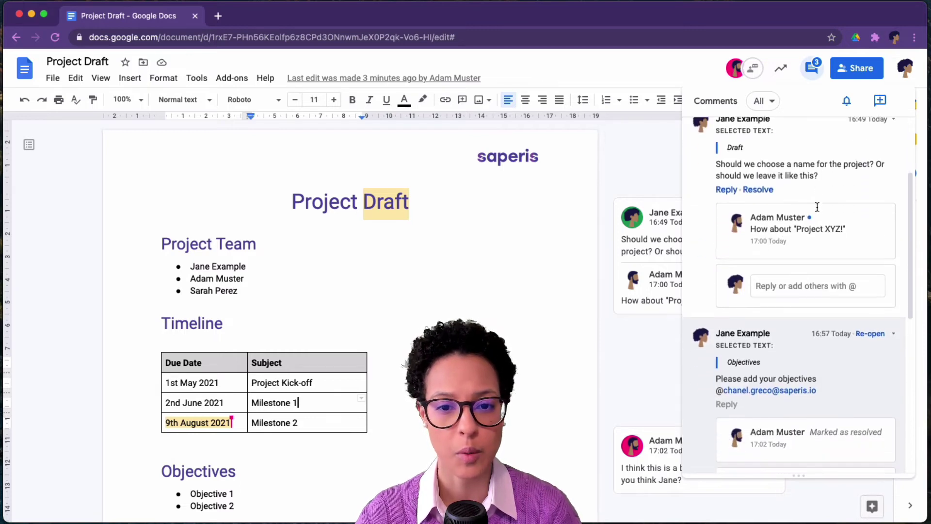
pyautogui.scroll(-3, 817, 209)
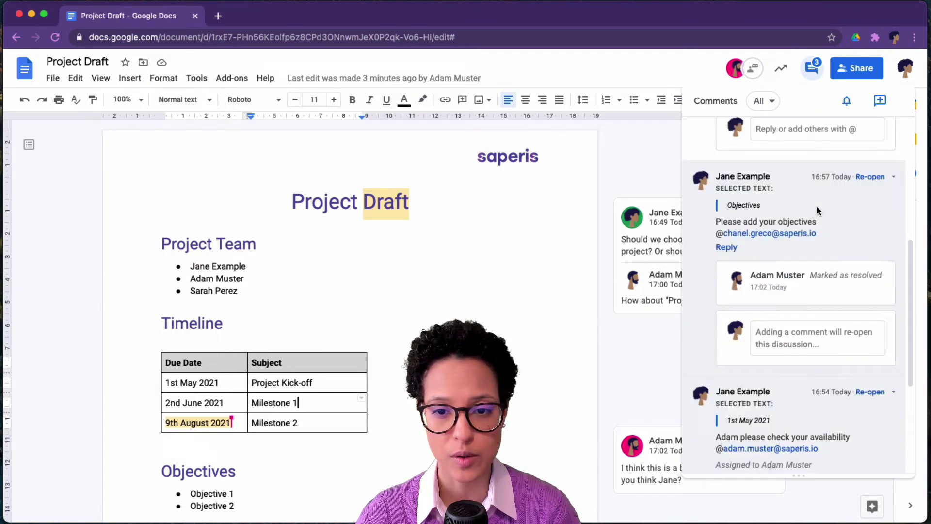
# Re-open the resolved Objectives thread and view the For you comment filter.
pyautogui.click(871, 177)
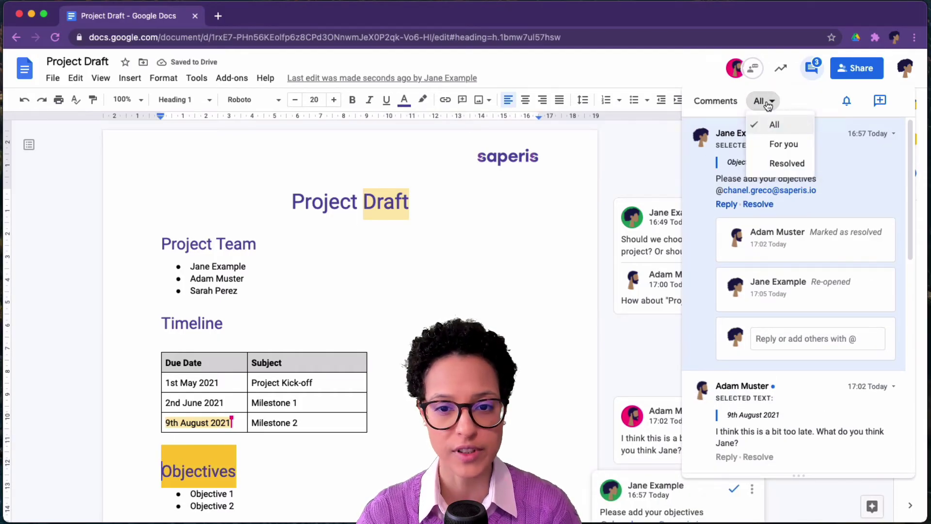
pyautogui.click(769, 143)
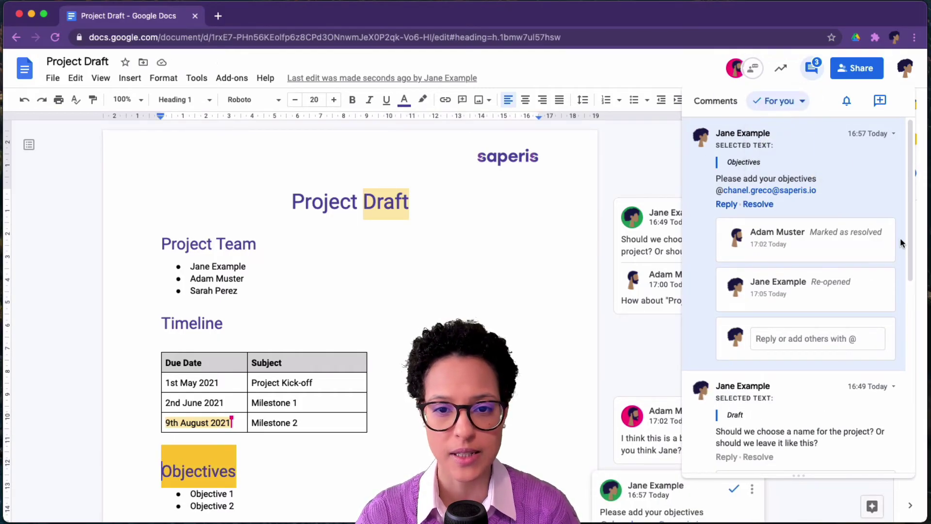
pyautogui.scroll(-4, 889, 281)
pyautogui.scroll(4, 888, 281)
# Switch the comment filter to Resolved, back to All, and check notification settings unchanged.
pyautogui.click(801, 102)
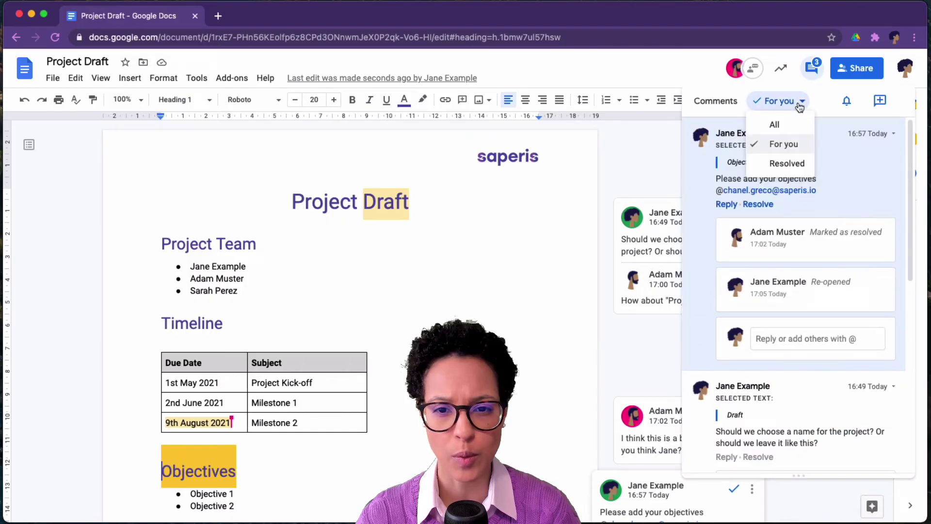
pyautogui.click(791, 164)
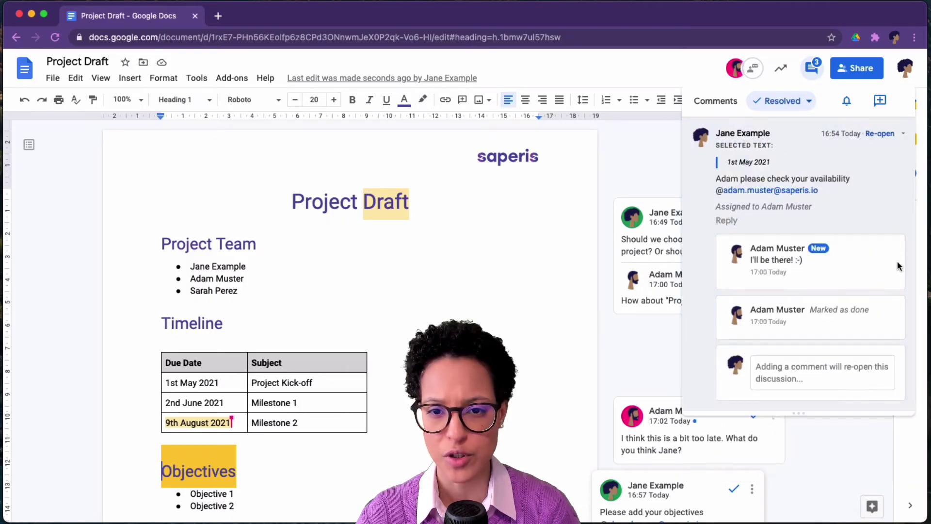
pyautogui.click(788, 101)
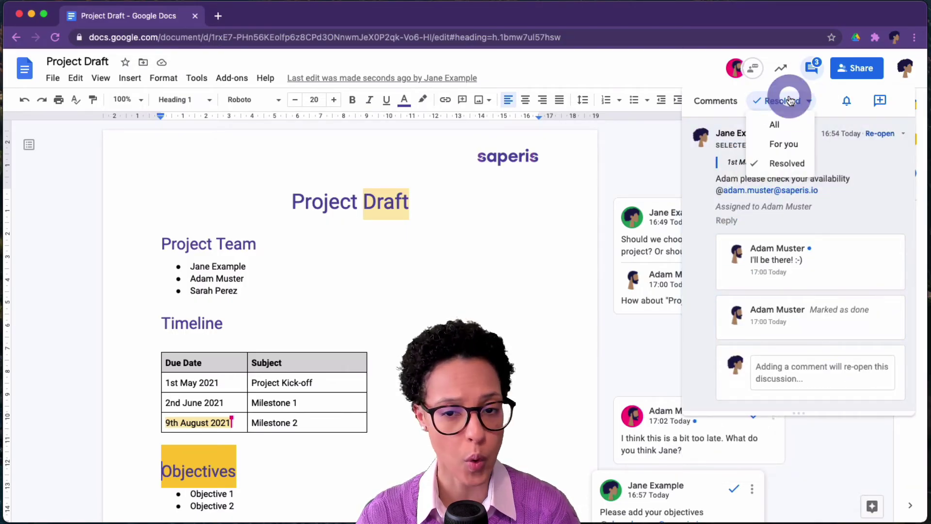
pyautogui.click(783, 124)
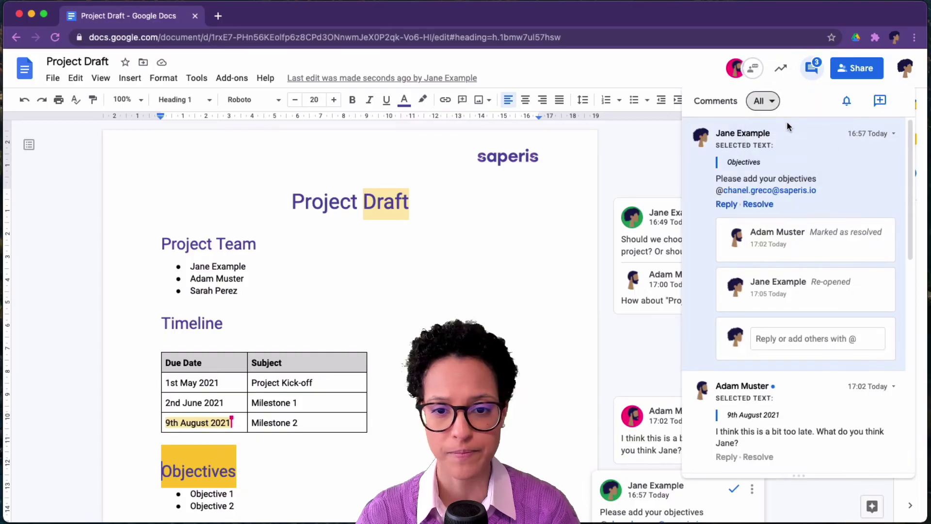
pyautogui.click(846, 103)
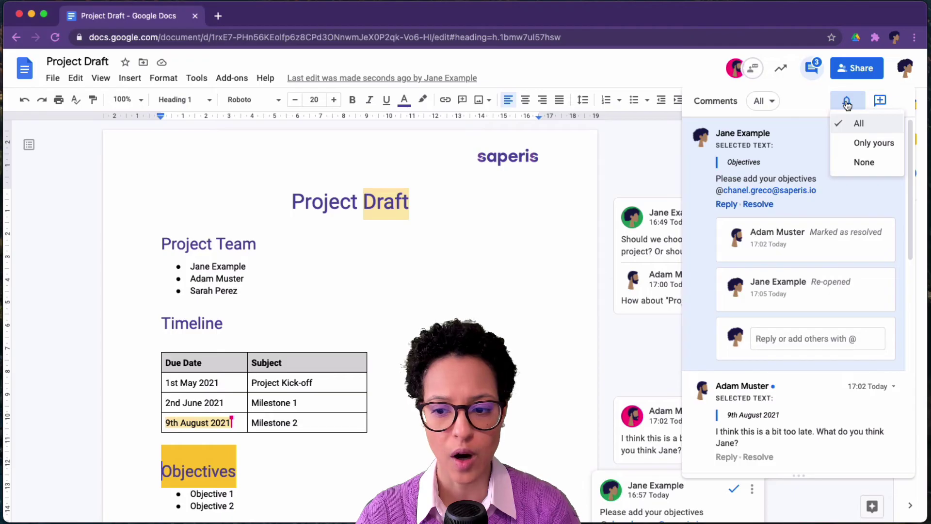
pyautogui.click(847, 104)
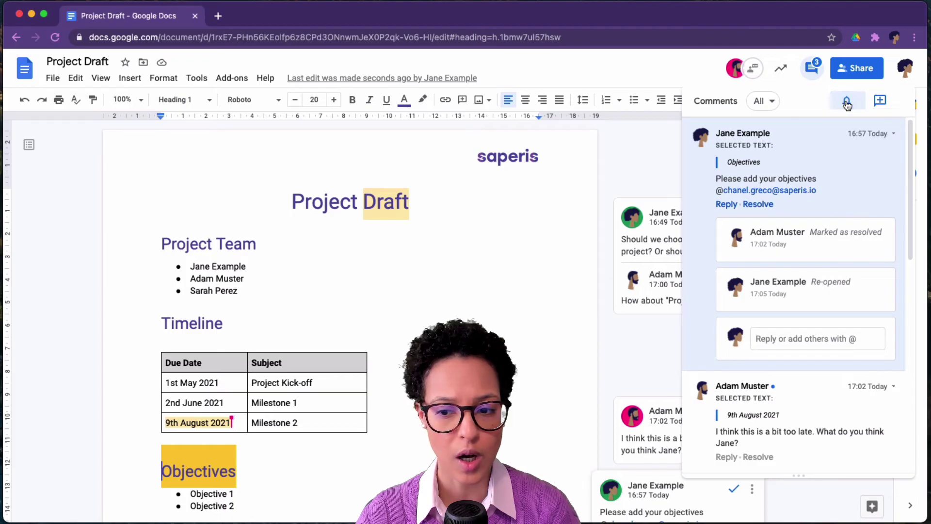
# Post the comment 'The last comment. Signing out. ;)' on the Objectives heading.
pyautogui.click(881, 102)
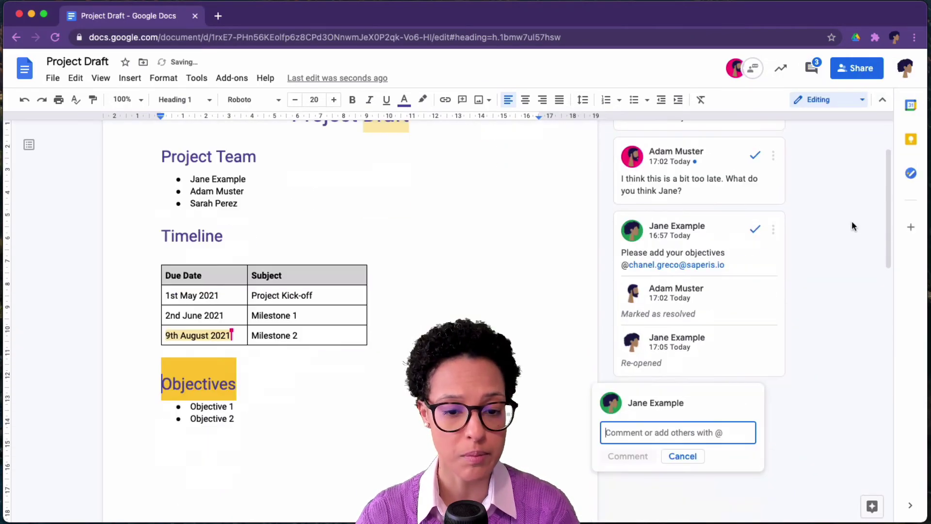
pyautogui.write('The last comment. ')
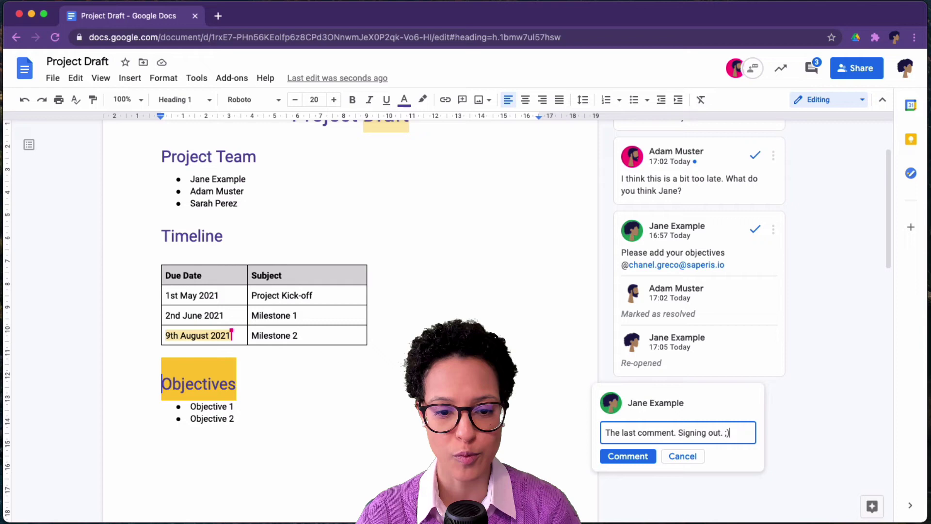
pyautogui.write('Signing out. ;)')
pyautogui.click(639, 455)
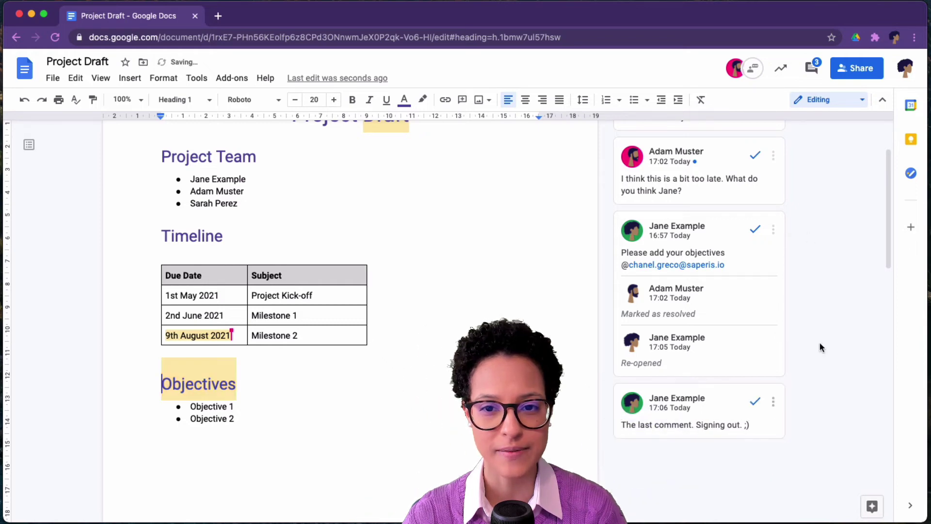
pyautogui.click(857, 70)
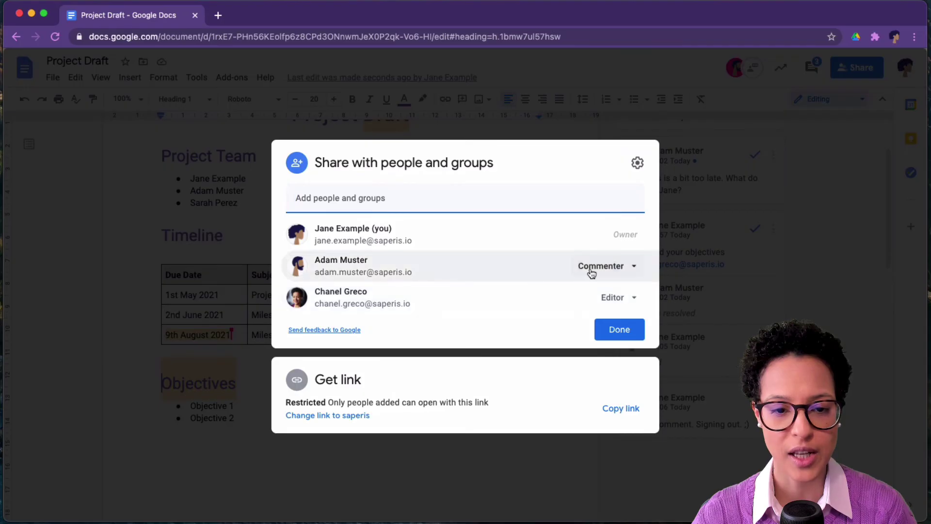
# Change the collaborator's role on Project Draft from Commenter to Viewer and save.
pyautogui.click(592, 273)
pyautogui.click(606, 298)
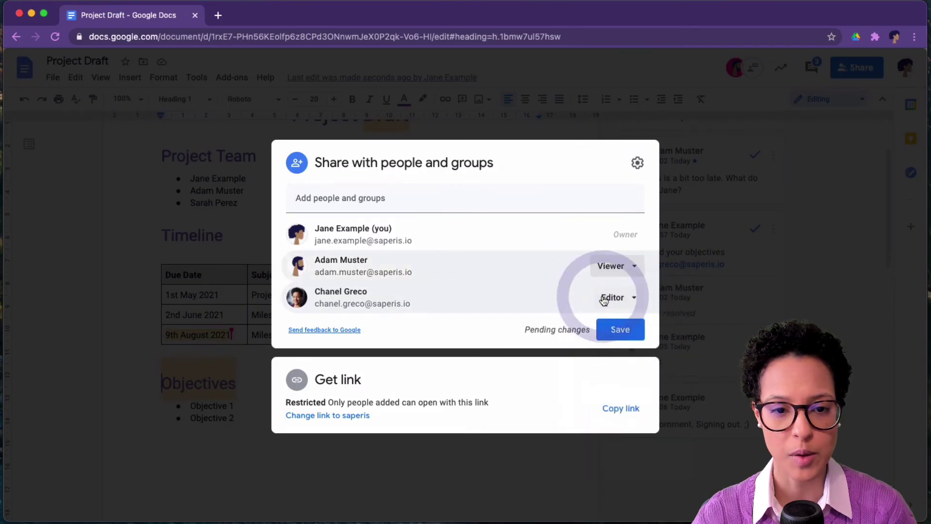
pyautogui.click(615, 330)
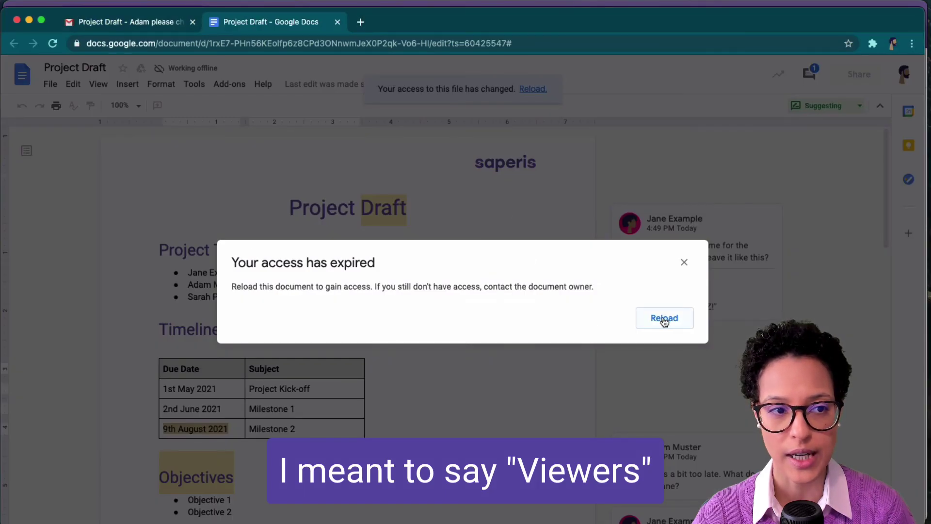
# Reload Project Draft in the teammate's window to apply the new view-only access.
pyautogui.click(662, 320)
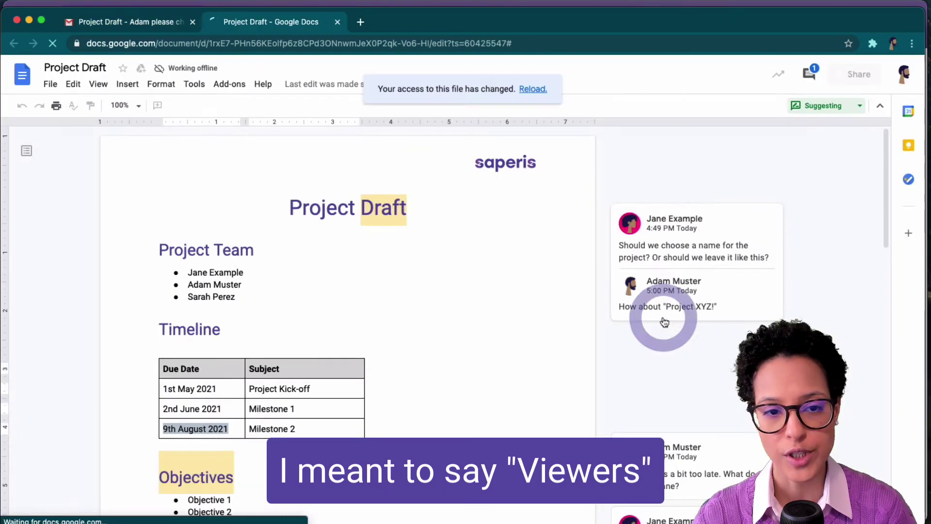